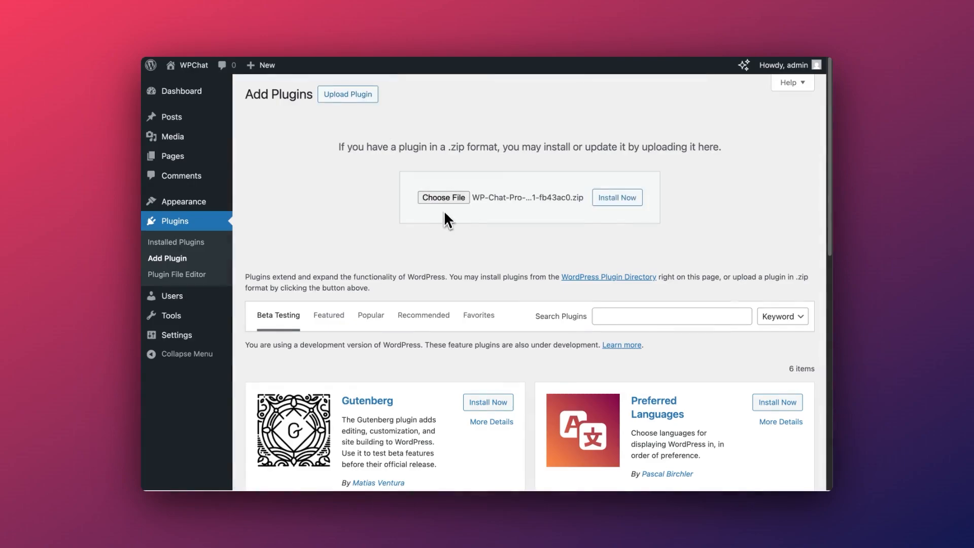
Install the uploaded WPChat plugin zip and activate it so its Getting Started page appears
left_click(614, 197)
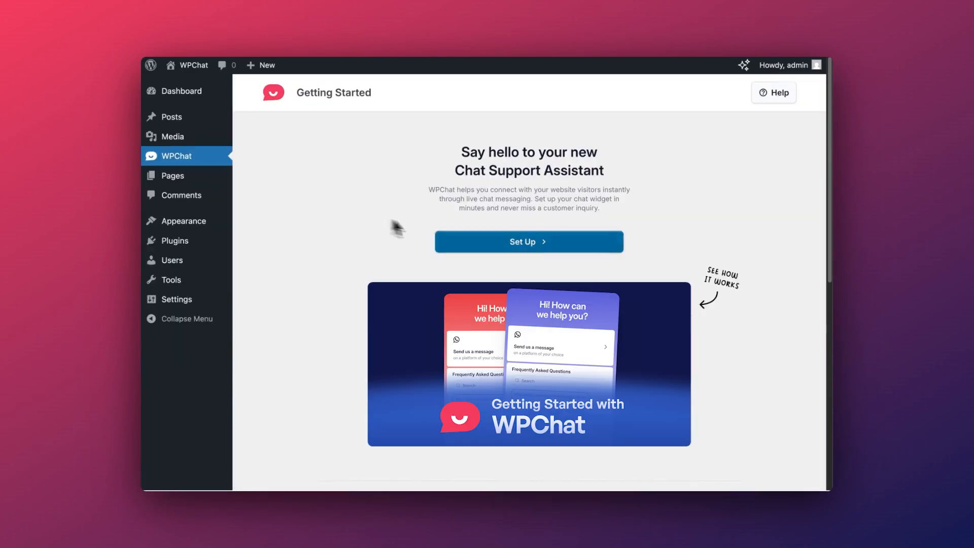
Launch the WPChat setup wizard and enter a New Zealand WhatsApp phone number
left_click(498, 245)
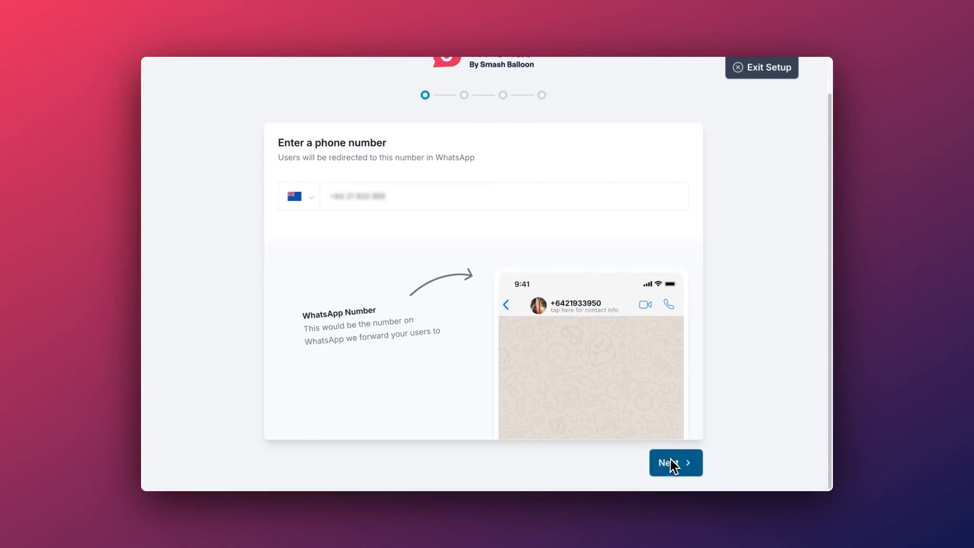
left_click(671, 463)
Pick the dark red Night chatbot theme after briefly trying Pastel
left_click(396, 241)
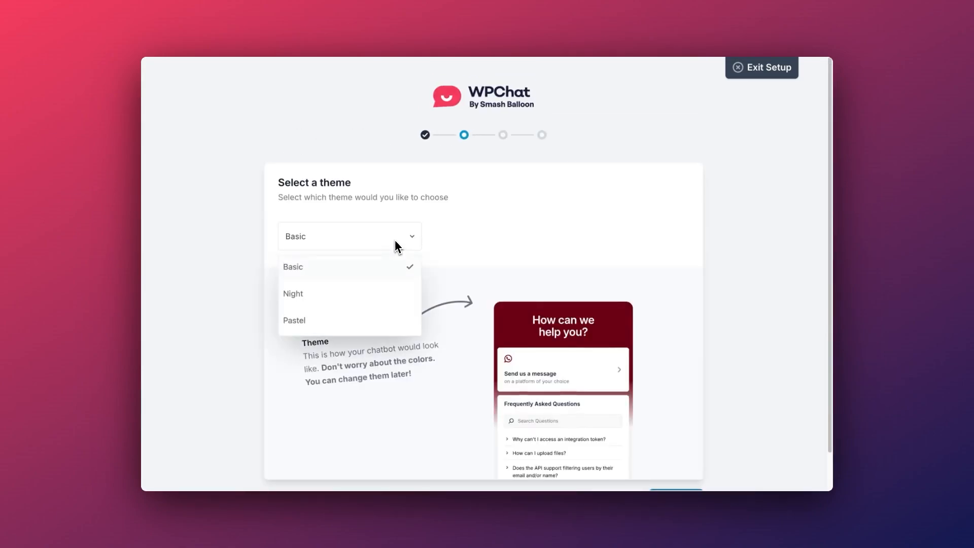
left_click(382, 295)
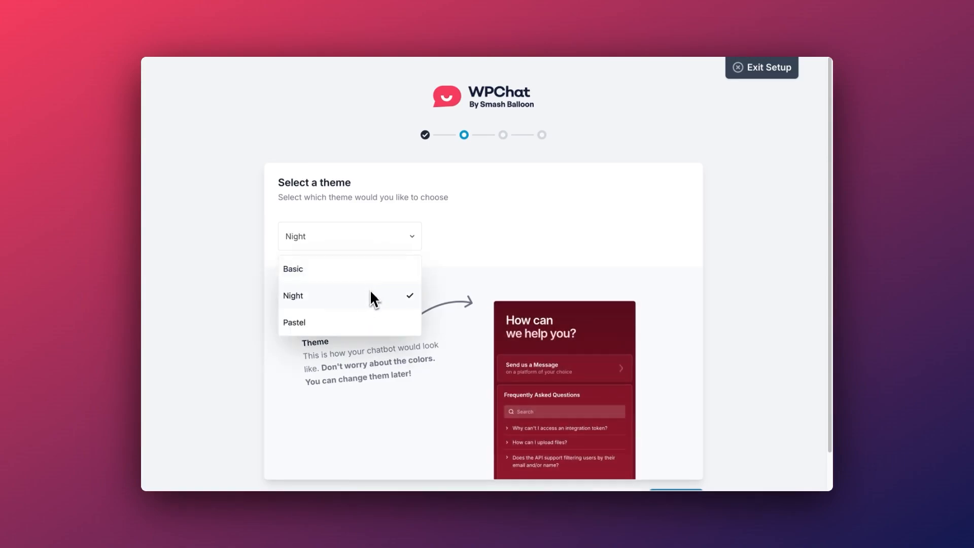
left_click(372, 321)
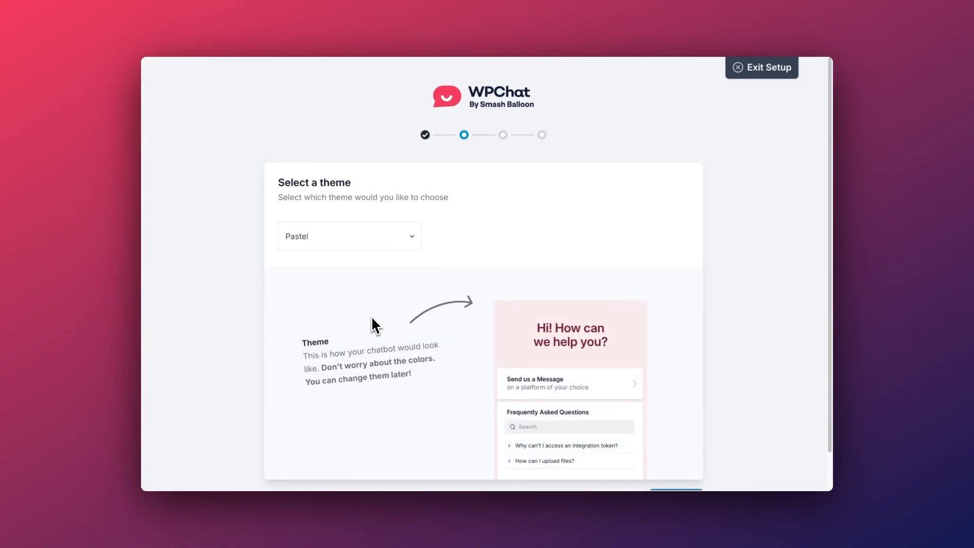
left_click(373, 247)
left_click(355, 292)
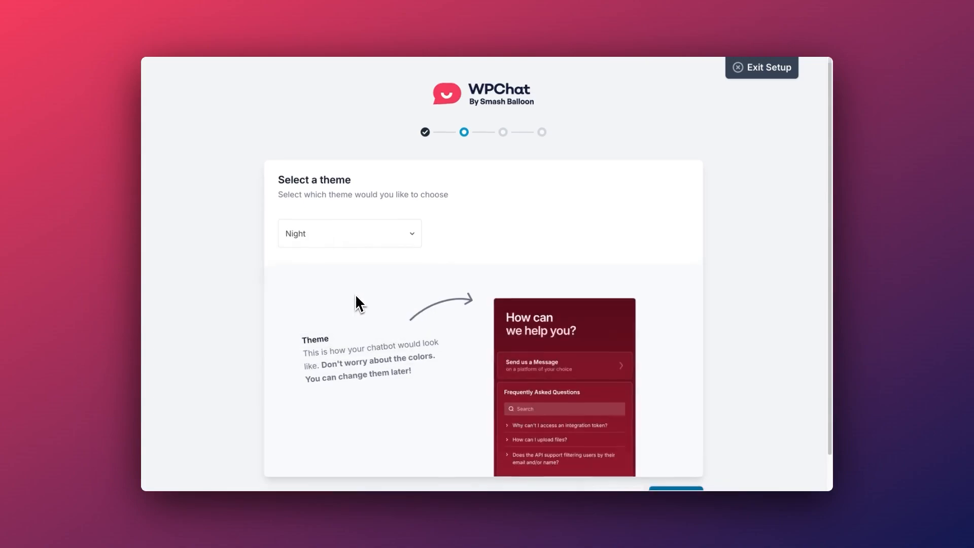
scroll(355, 300, "down", 2)
left_click(665, 463)
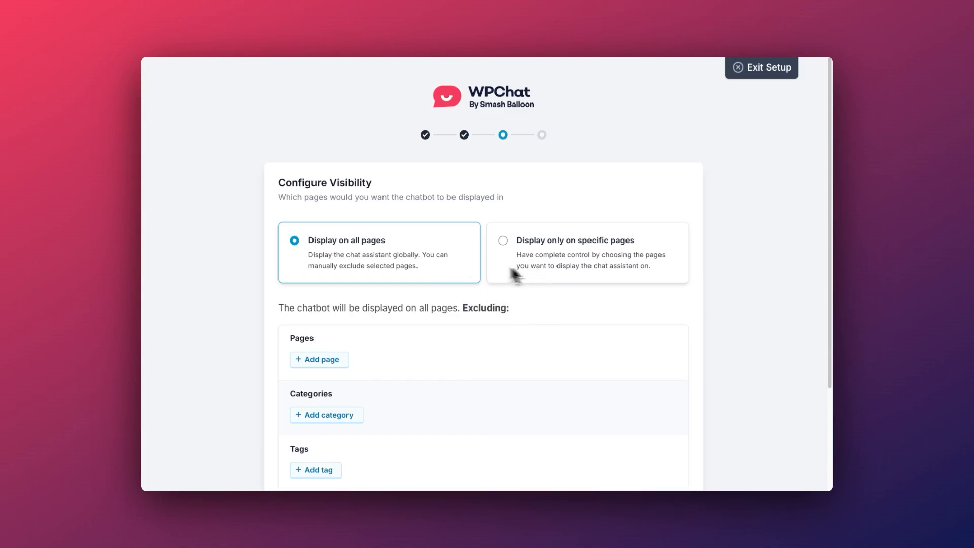
Keep the chatbot on Display on all pages and complete the setup wizard
scroll(452, 300, "down", 3)
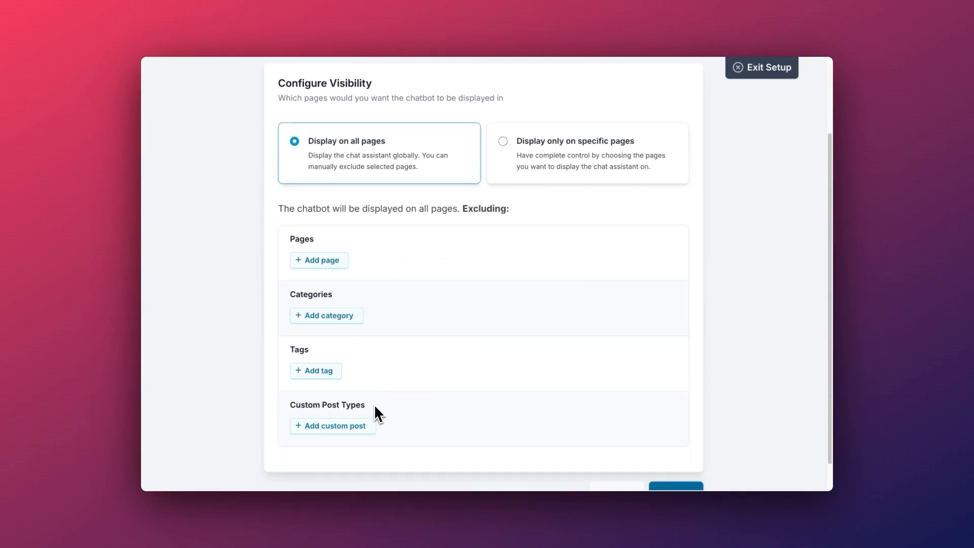
left_click(548, 162)
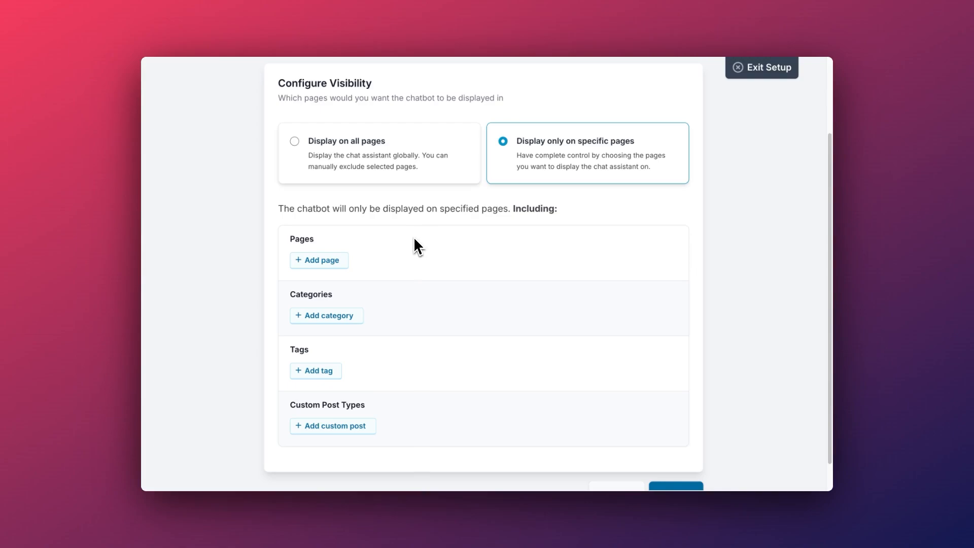
left_click(405, 172)
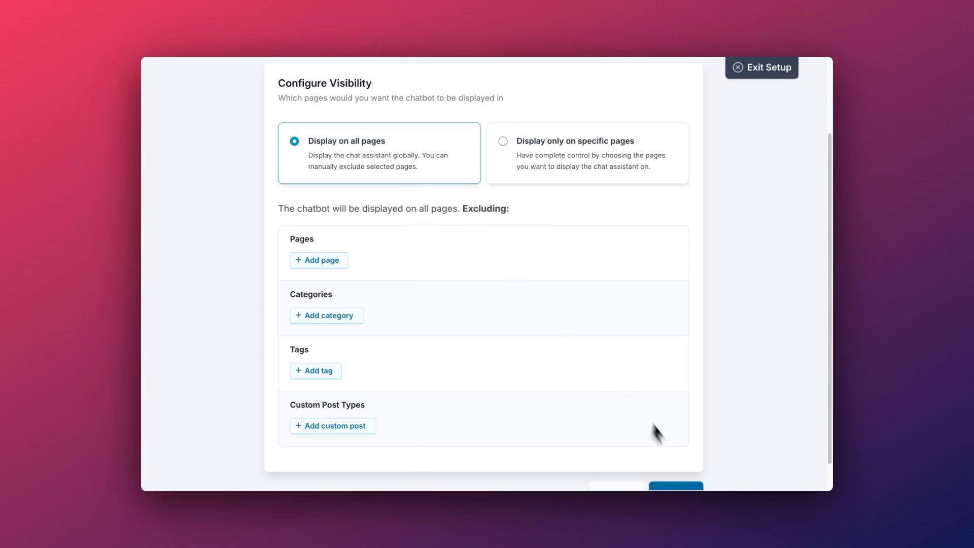
scroll(646, 431, "down", 2)
left_click(682, 462)
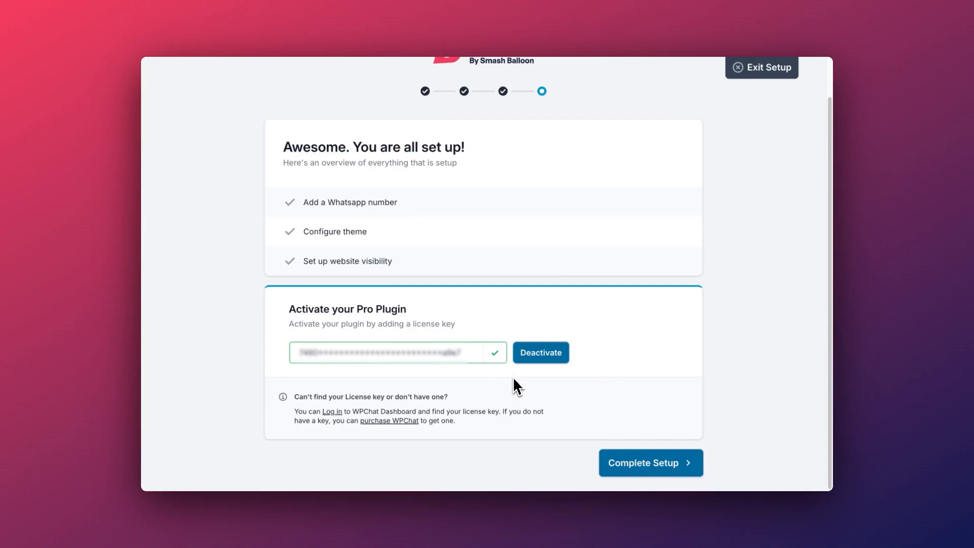
left_click(641, 463)
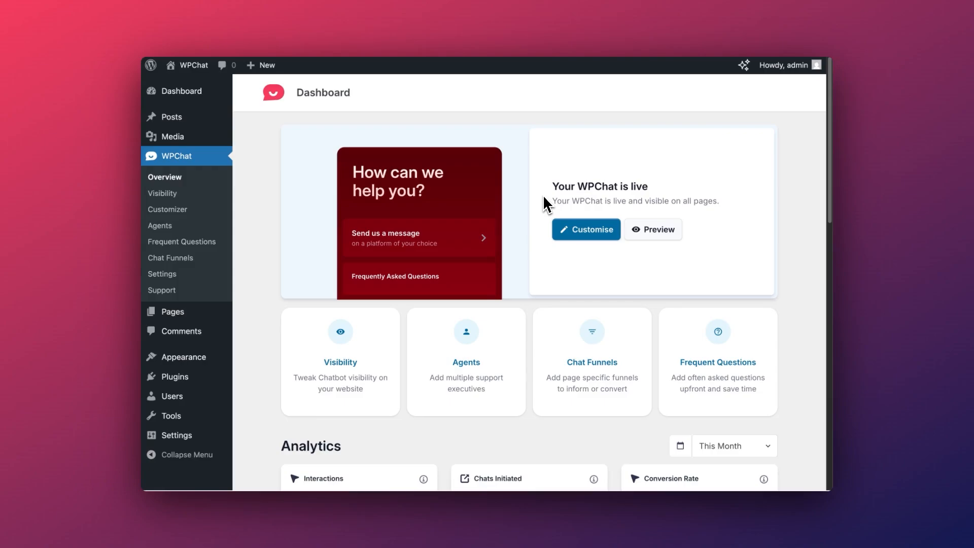
left_click(647, 231)
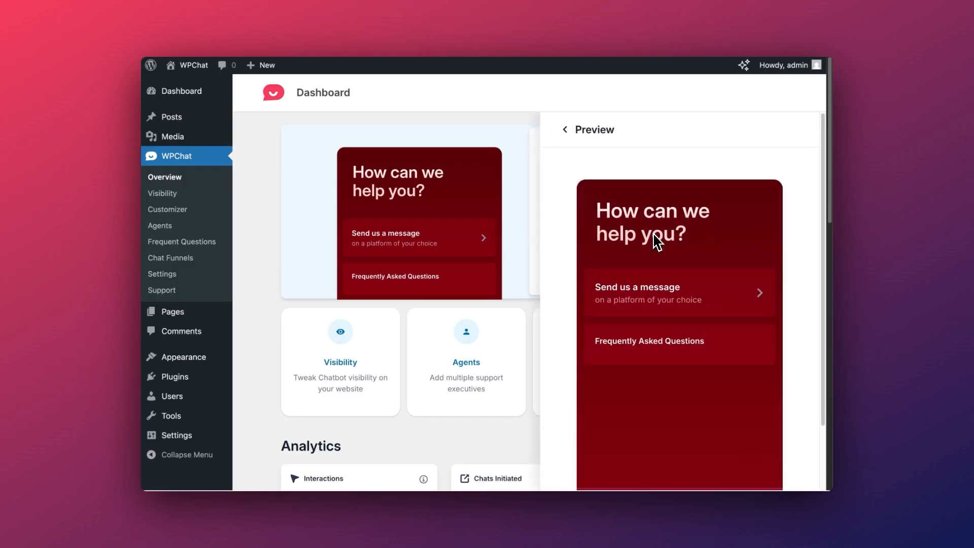
scroll(658, 243, "down", 3)
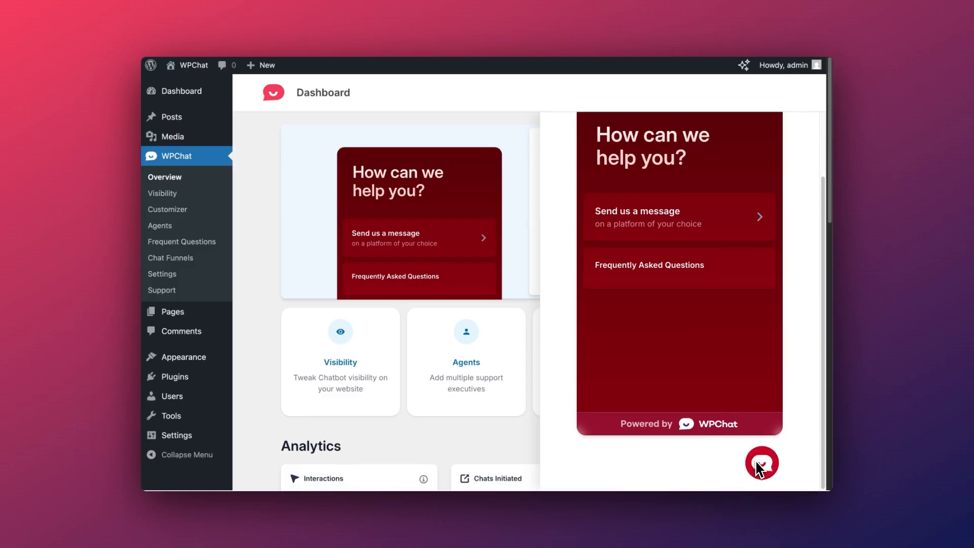
scroll(718, 400, "up", 1)
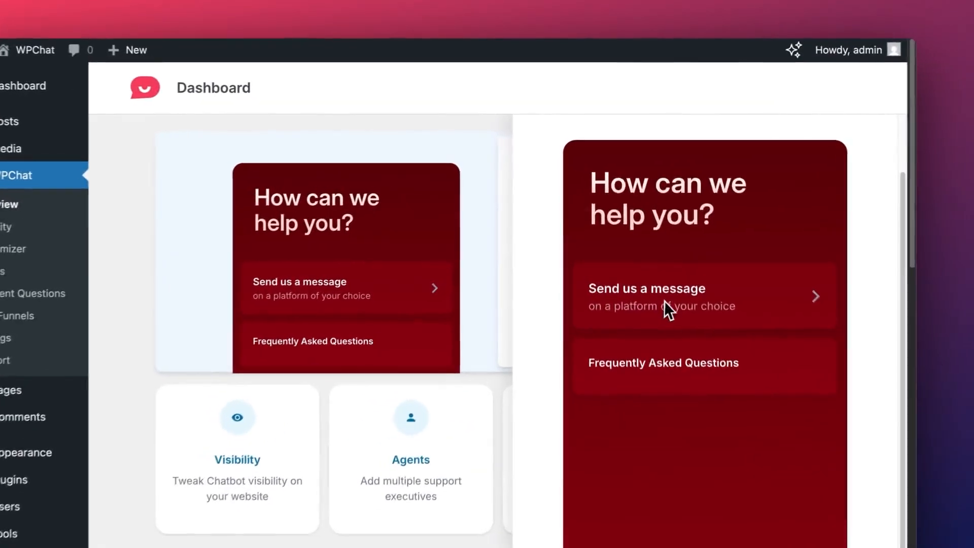
left_click(629, 247)
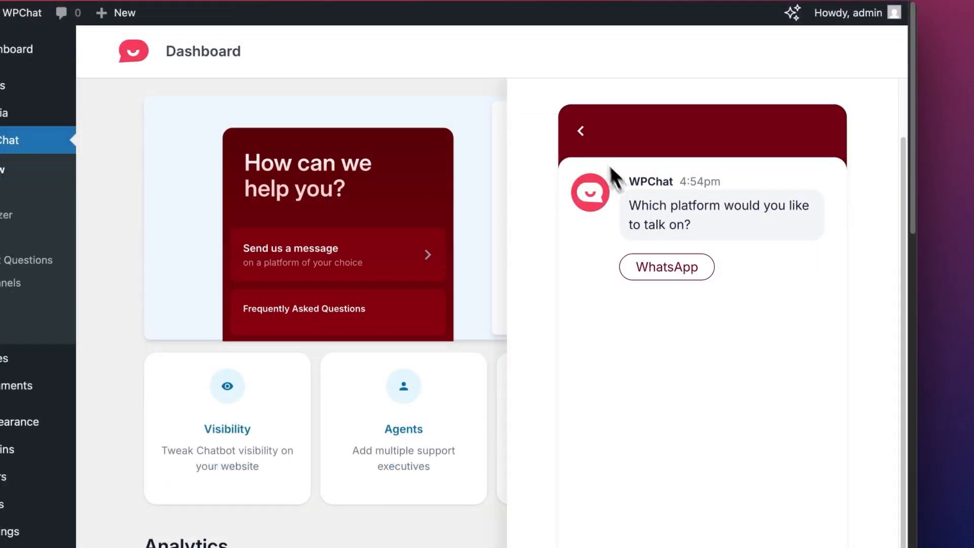
left_click(582, 132)
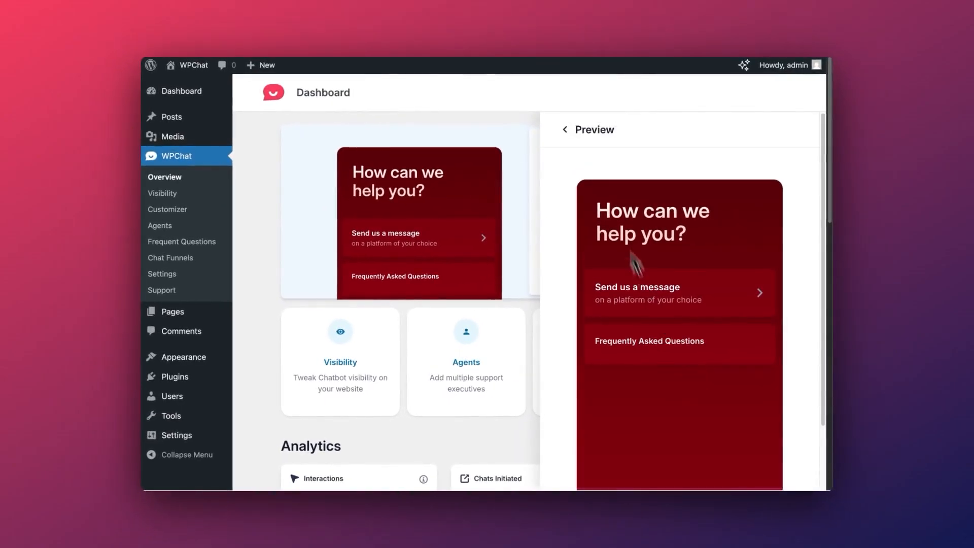
left_click(567, 130)
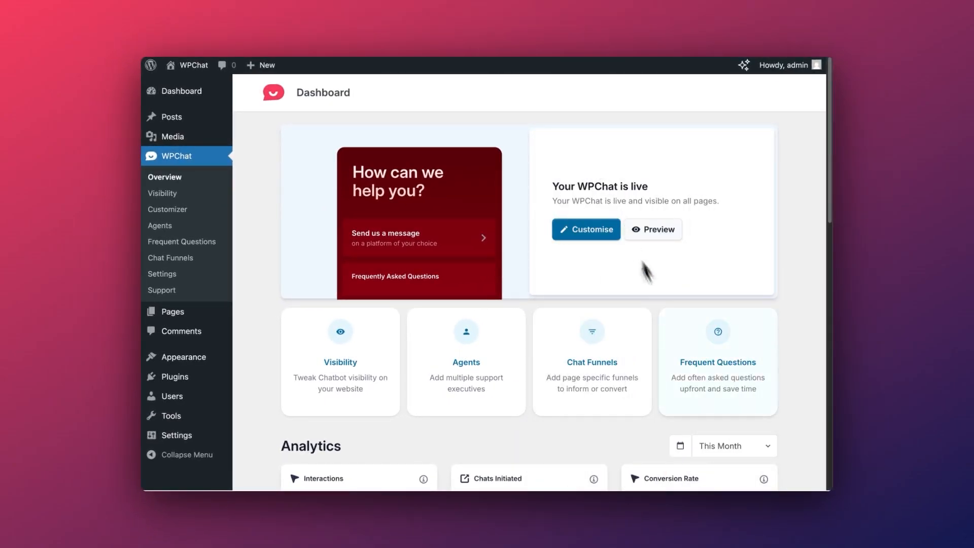
Add the FAQ 'Where is your shop located?' with a pasted answer and save it
left_click(675, 344)
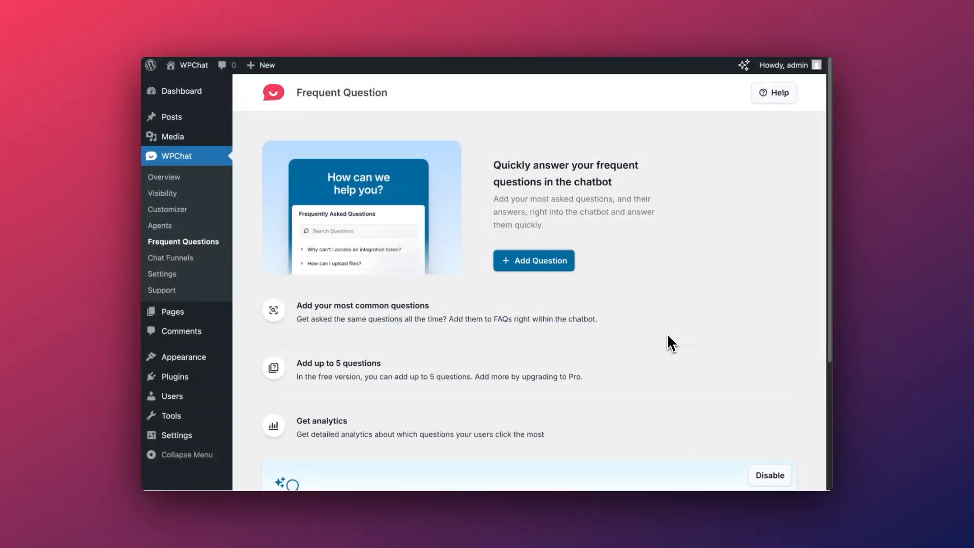
left_click(552, 263)
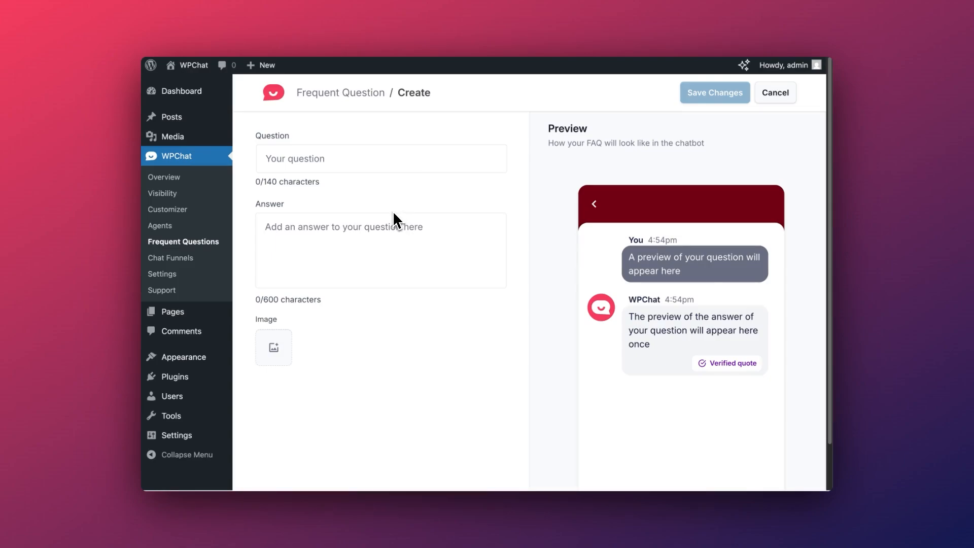
left_click(374, 167)
type("Where is your shop located?")
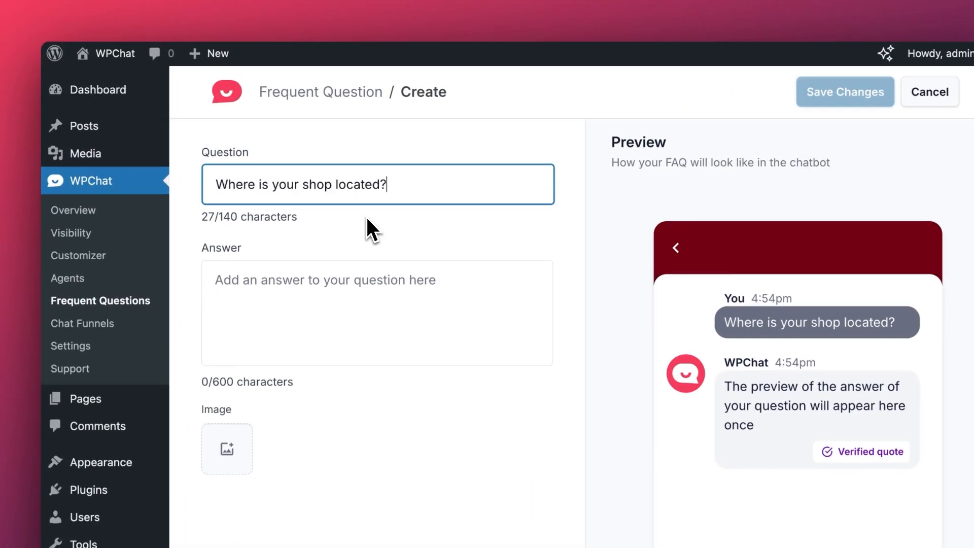
left_click(345, 277)
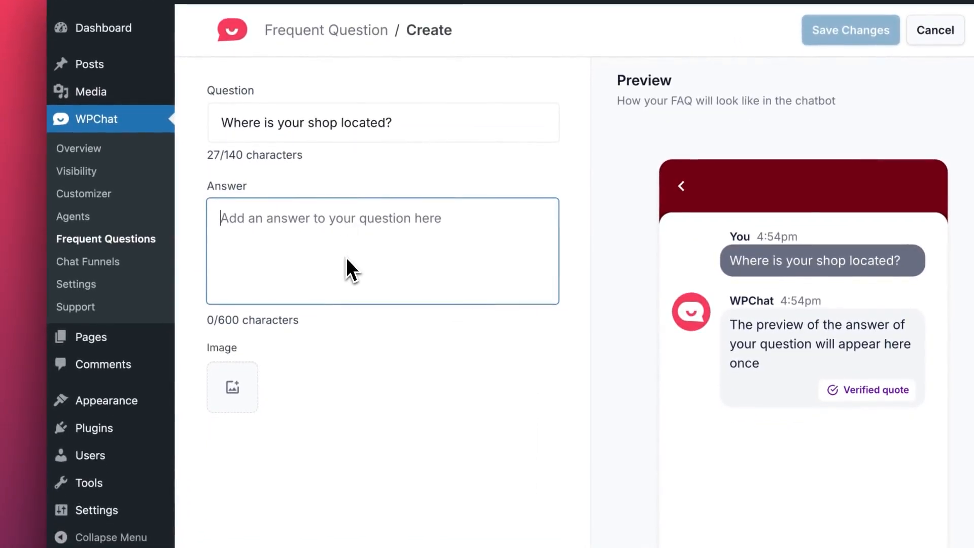
type("We're at 123 Main Street, downtown.")
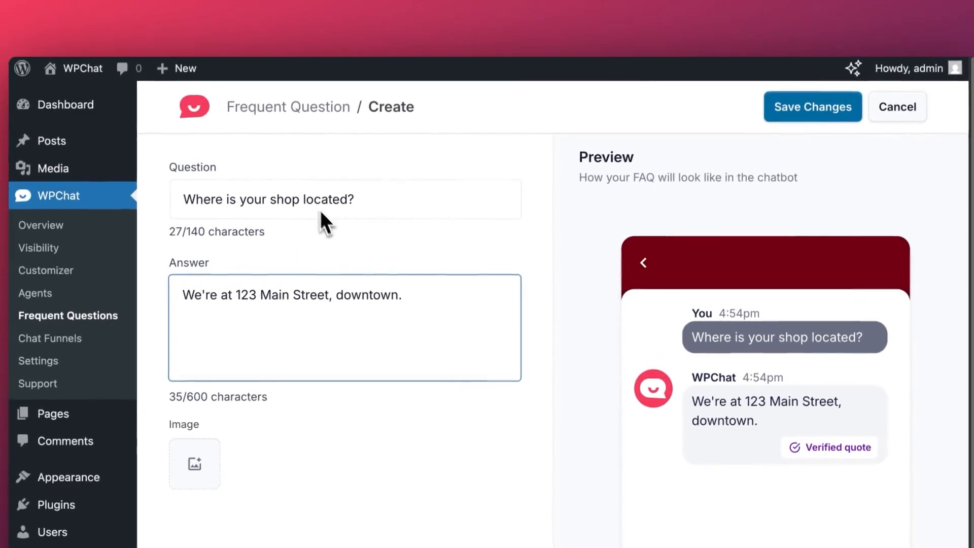
left_click(733, 118)
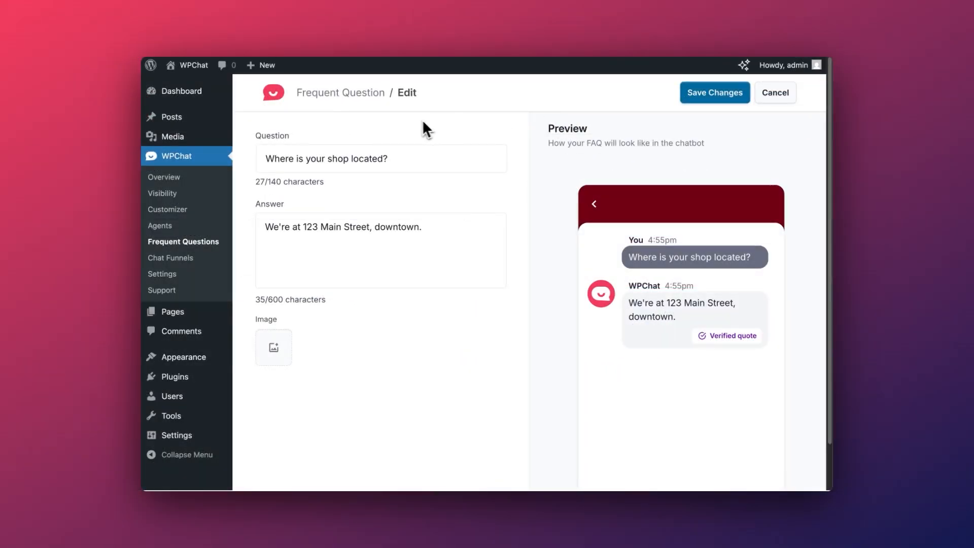
left_click(361, 95)
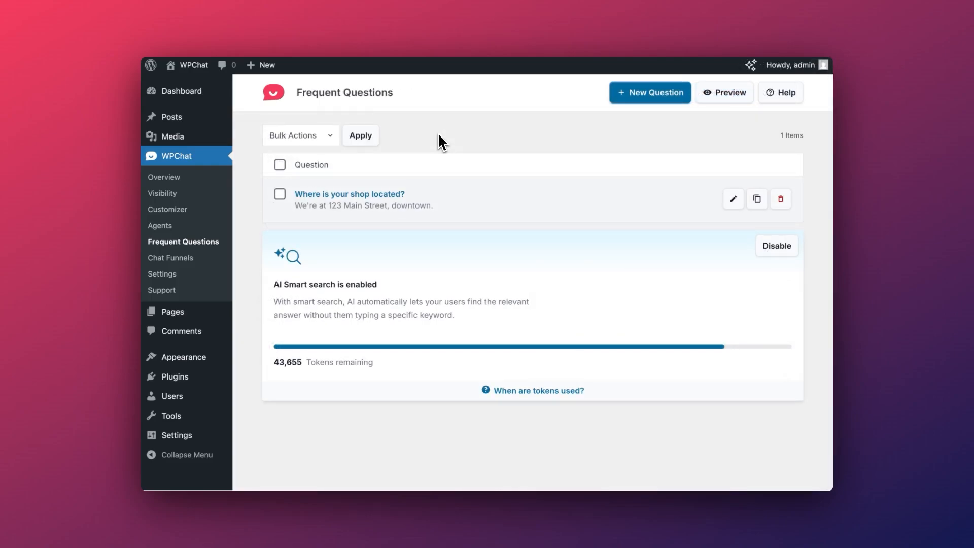
Add the FAQ 'What are your opening hours?' answered 'Open Mon–Sat, 8 AM to 6 PM.'
left_click(631, 97)
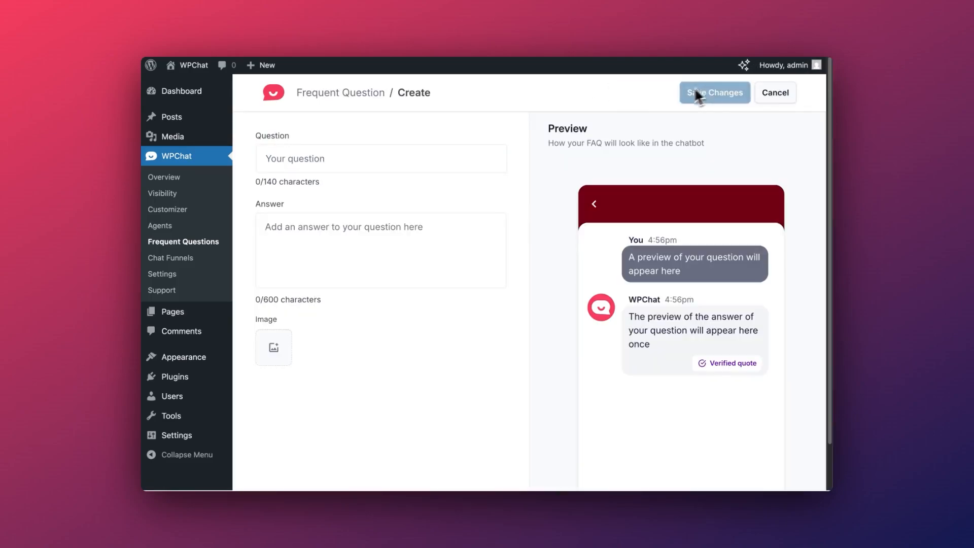
left_click(425, 161)
type("What are your opening hours?")
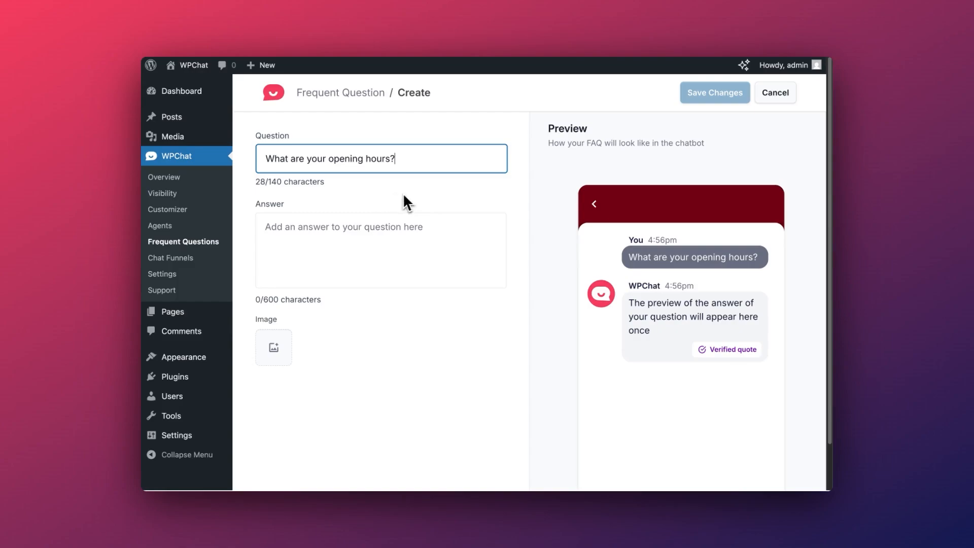
left_click(335, 228)
type("Open Mon–Sat, 8 AM to 6 PM.")
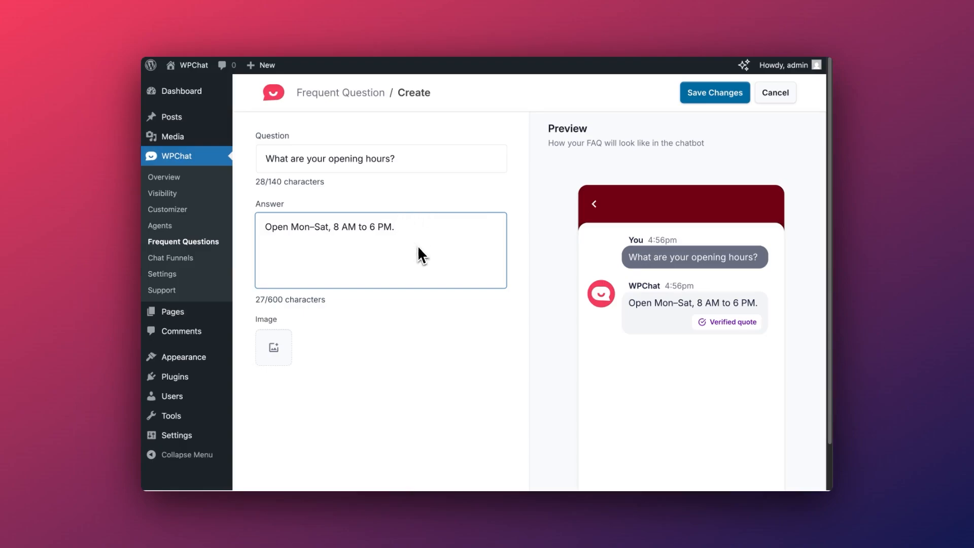
left_click(691, 101)
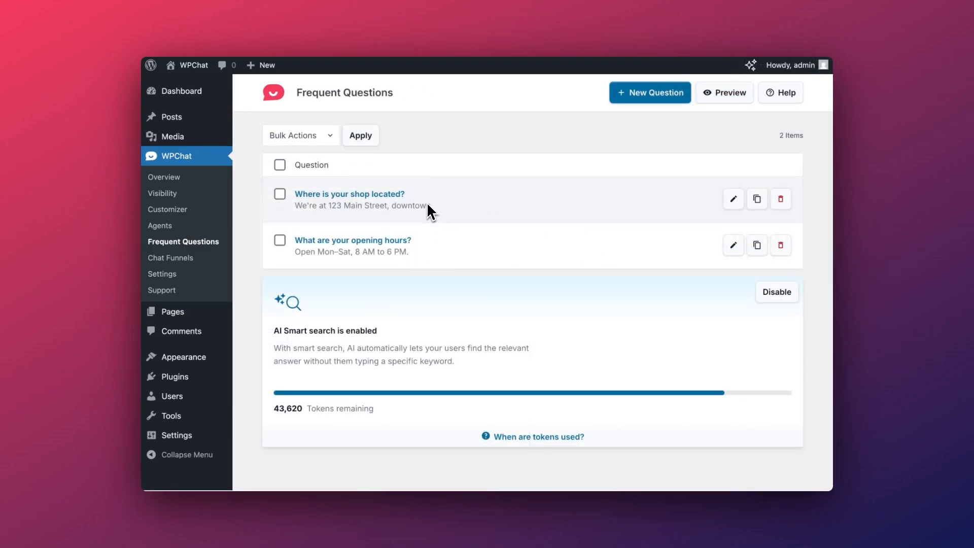
Preview the widget, check the 'Where is your shop located?' answer, then close the preview
left_click(716, 95)
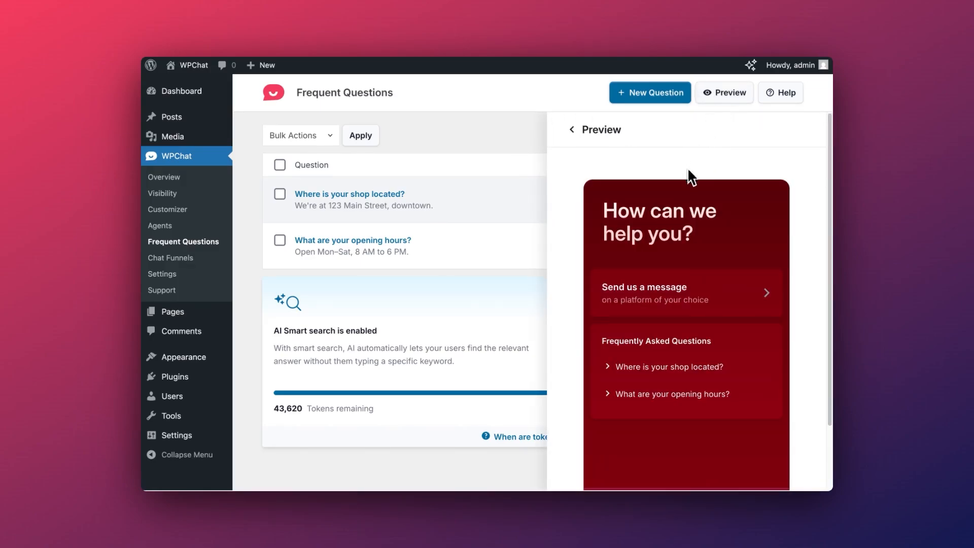
scroll(688, 170, "down", 2)
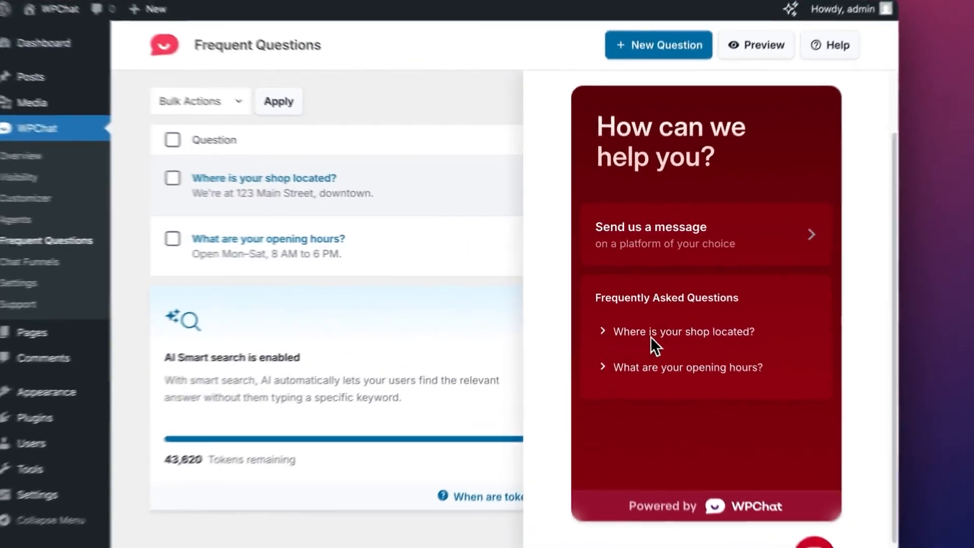
left_click(644, 311)
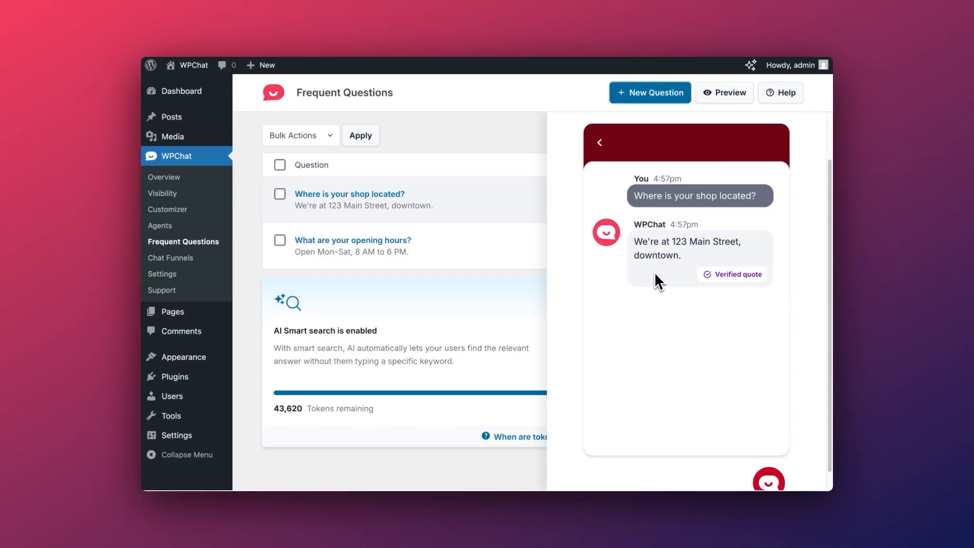
left_click(602, 146)
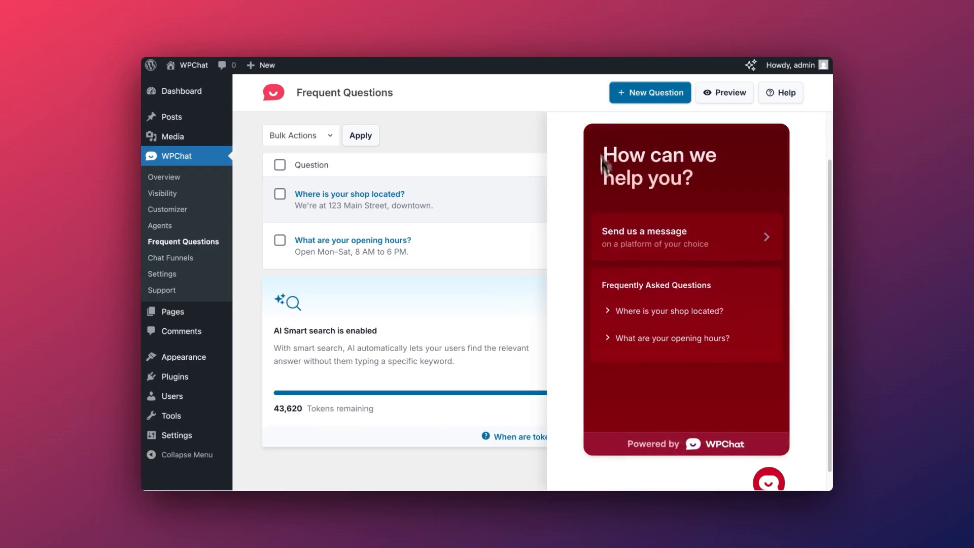
left_click(495, 394)
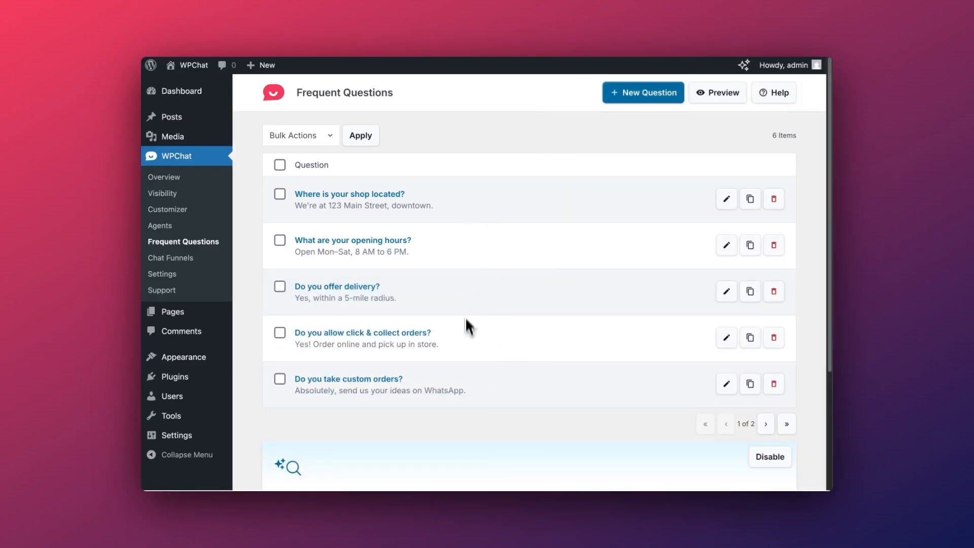
Search 'Delivery' in the widget preview and check the 'Do you offer delivery?' answer
left_click(762, 424)
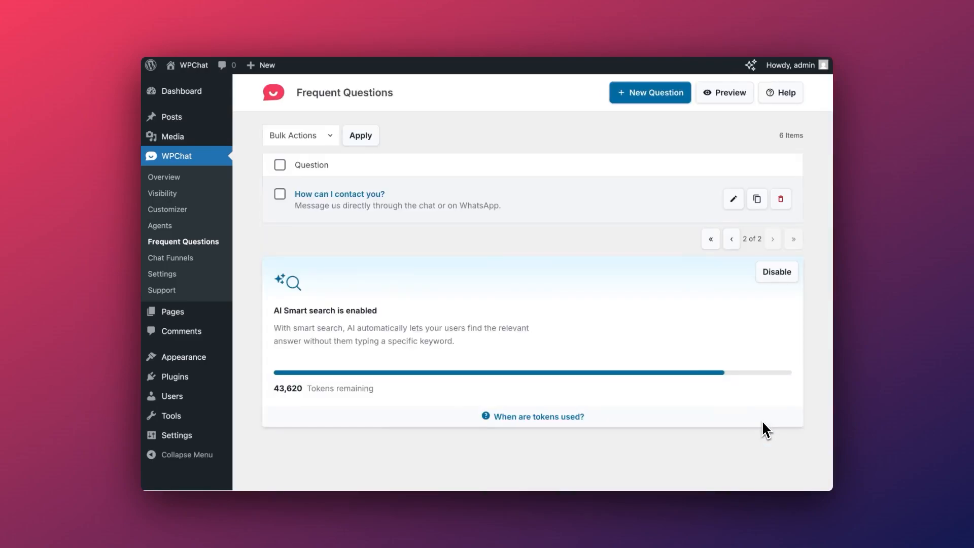
left_click(717, 96)
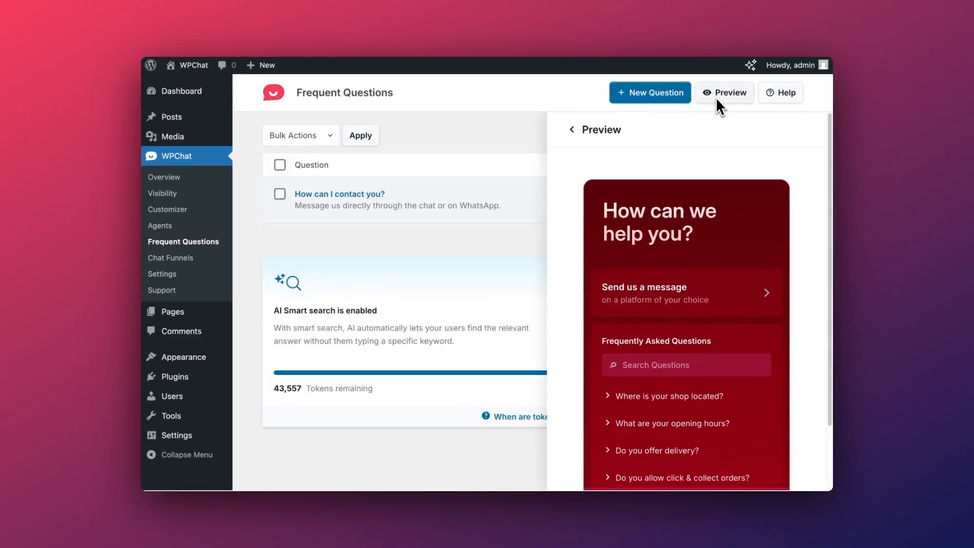
scroll(708, 193, "down", 1)
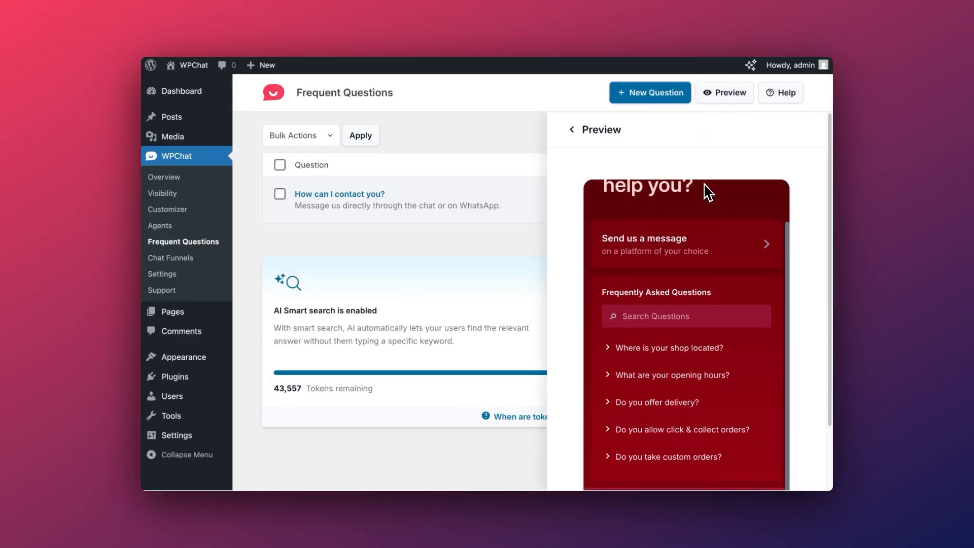
scroll(709, 193, "down", 1)
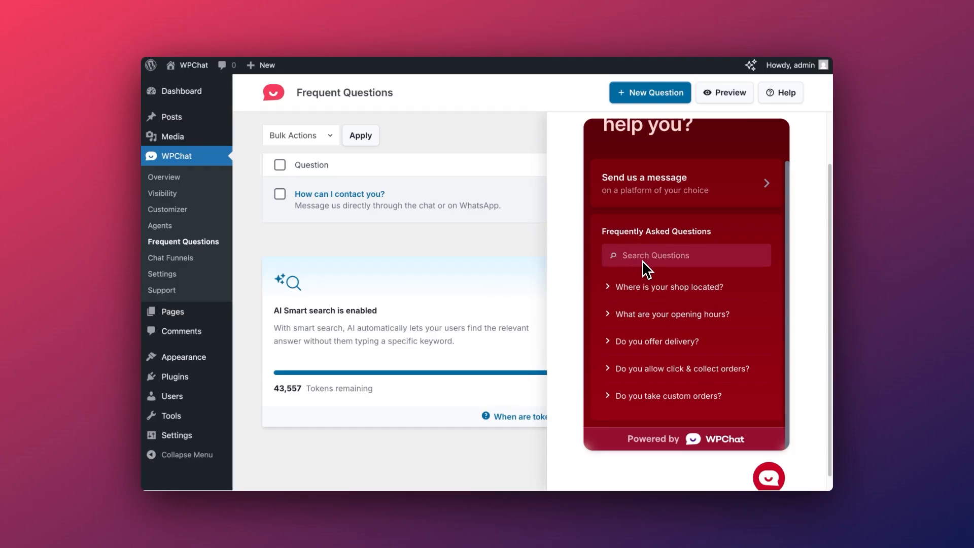
left_click(684, 259)
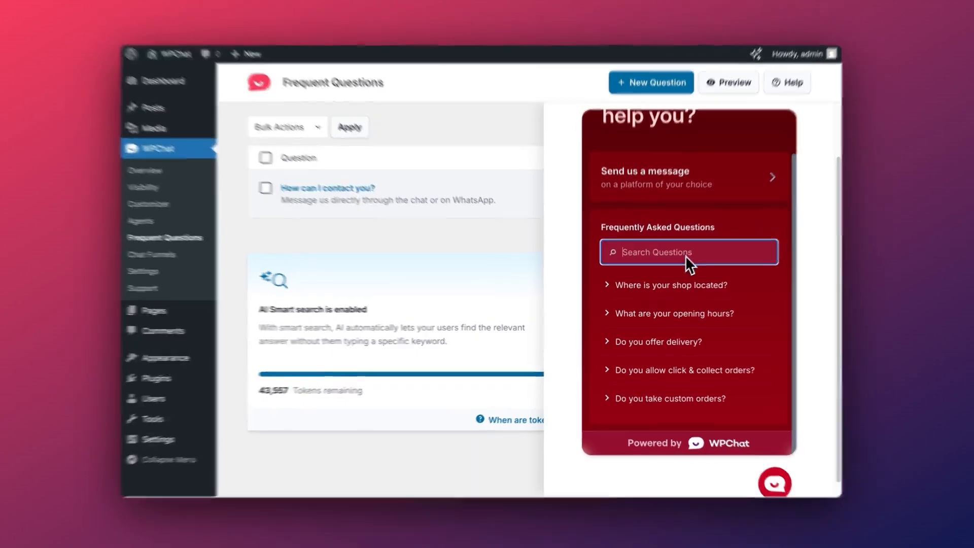
type("Delivery")
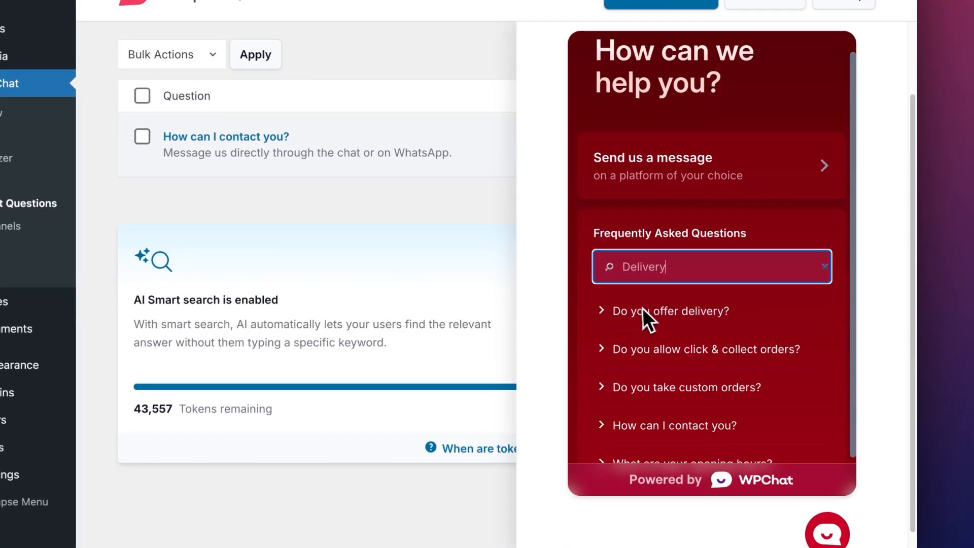
left_click(705, 315)
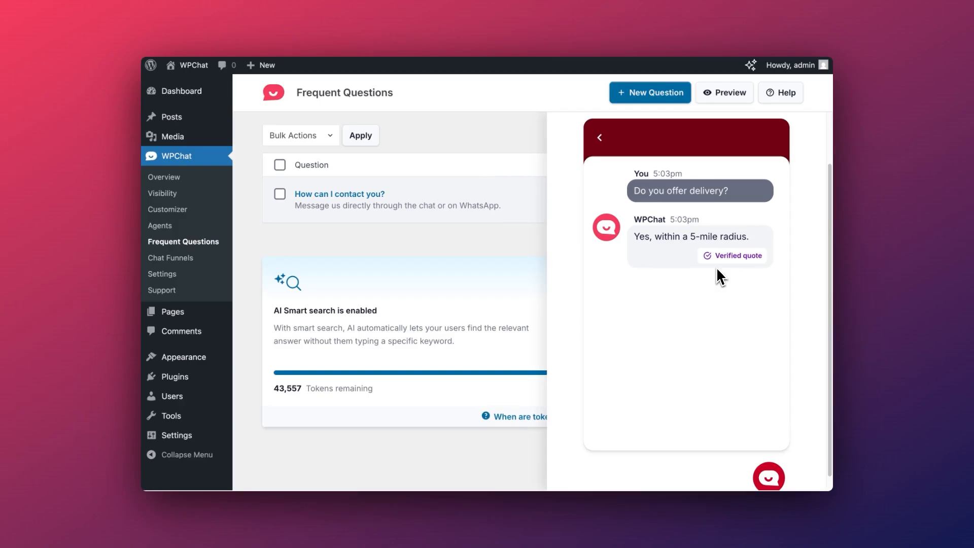
left_click(599, 137)
scroll(642, 257, "down", 1)
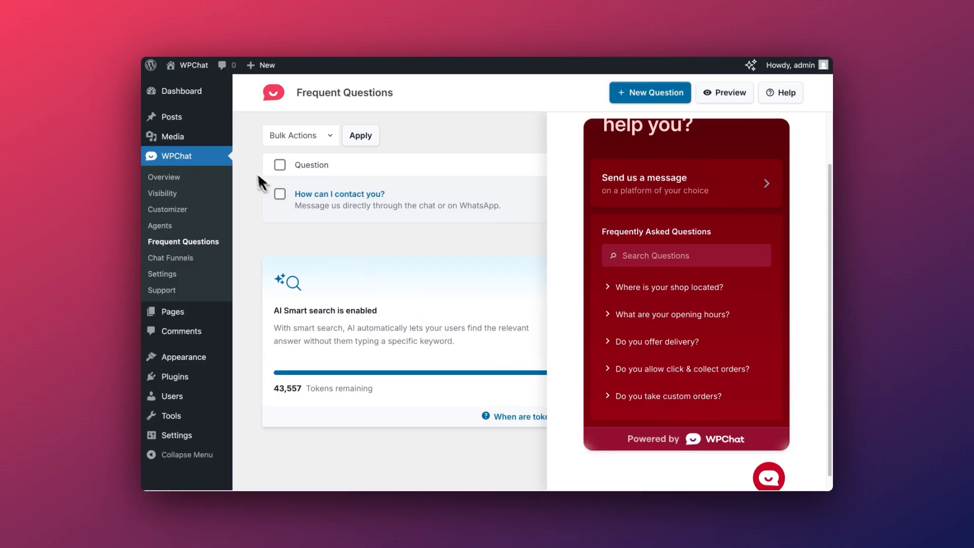
Open the WPChat Customizer and confirm the widget theme stays on Night
left_click(178, 209)
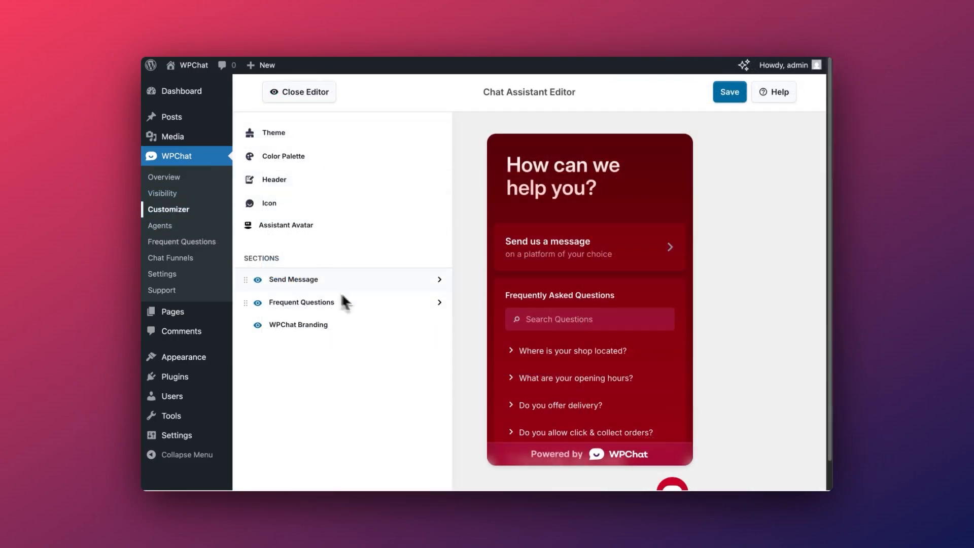
scroll(456, 269, "down", 1)
scroll(476, 274, "up", 1)
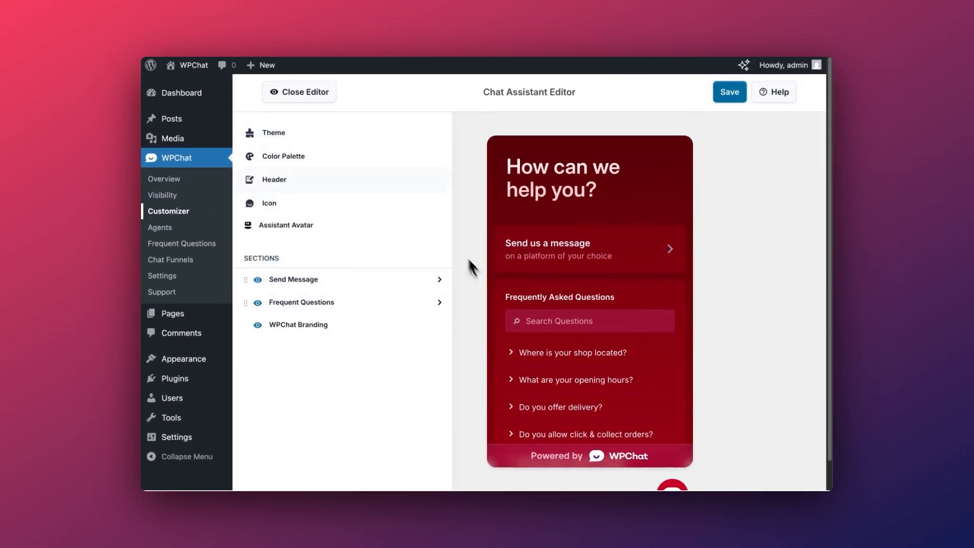
left_click(336, 141)
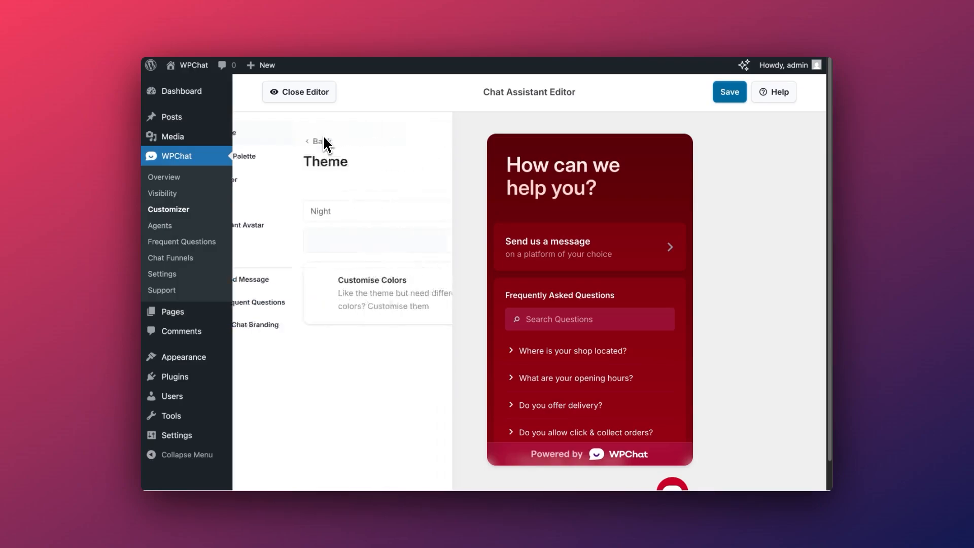
left_click(311, 211)
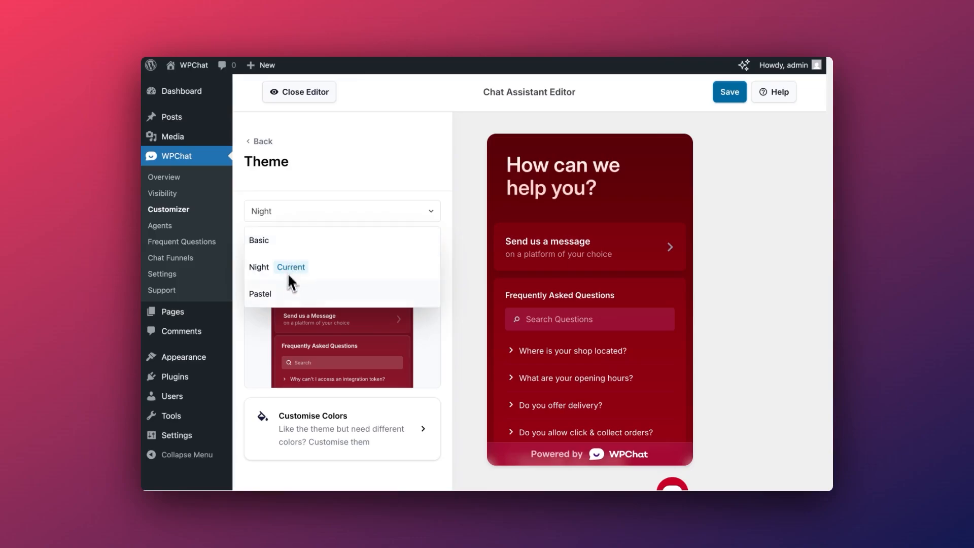
left_click(264, 142)
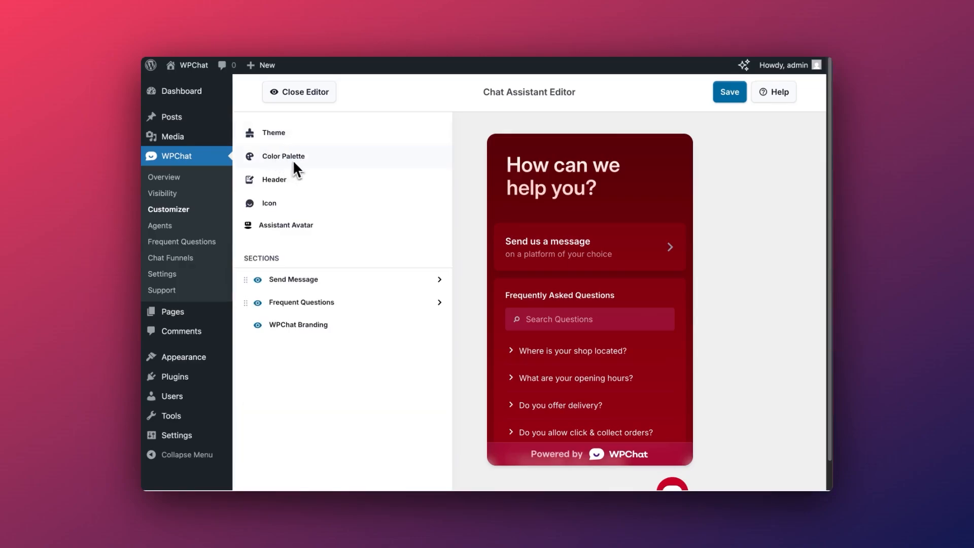
Set the widget colour palette to the blue Mystic Bloom preset after trying other hues and presets
left_click(296, 158)
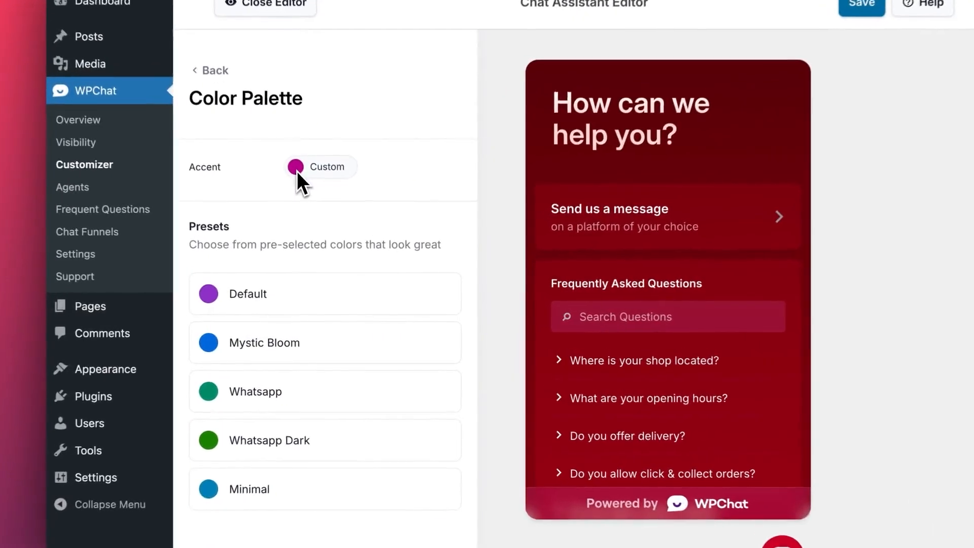
left_click(322, 213)
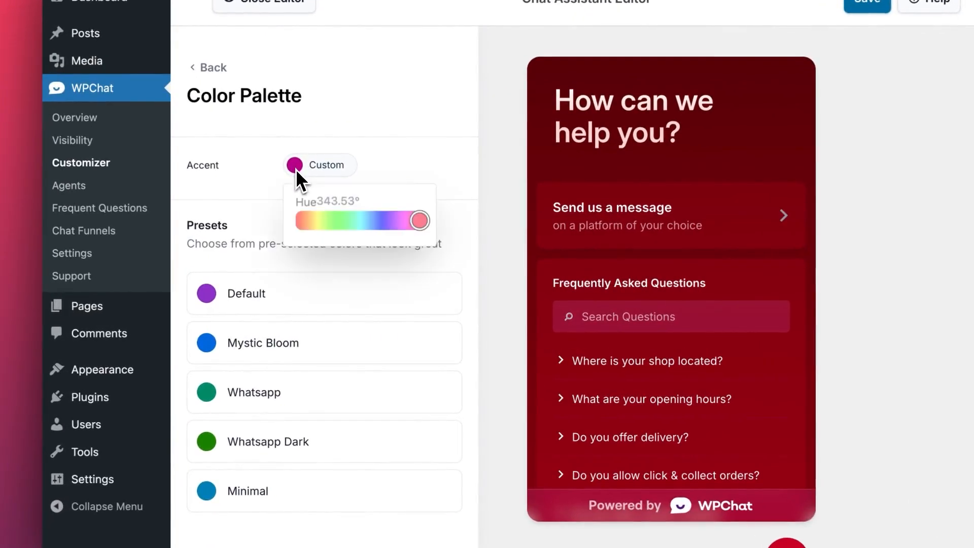
left_click_drag(415, 225, 346, 225)
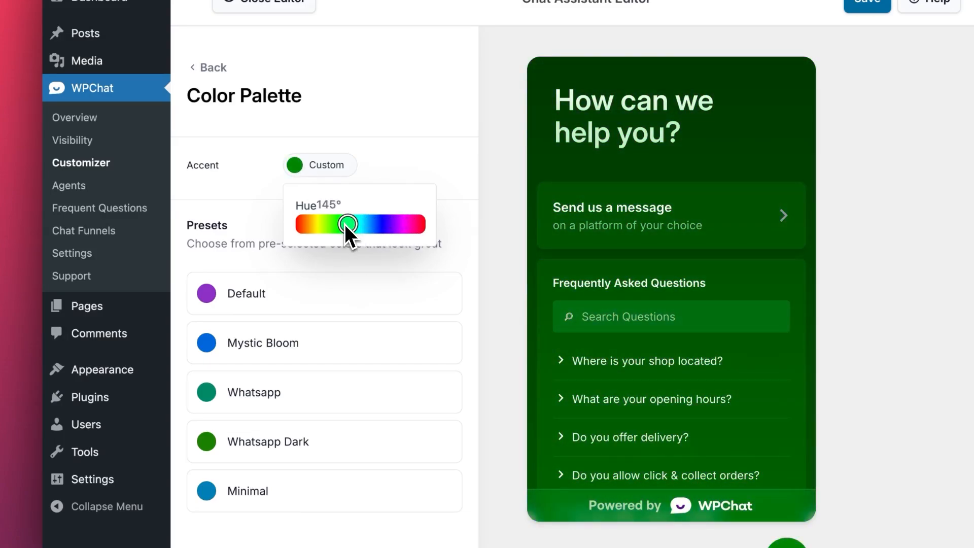
left_click(310, 293)
left_click(287, 345)
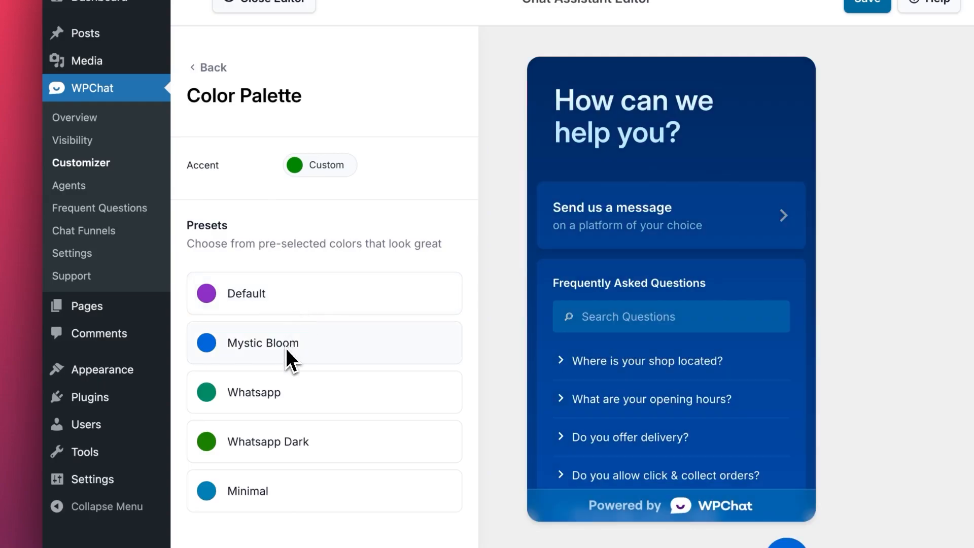
left_click(288, 442)
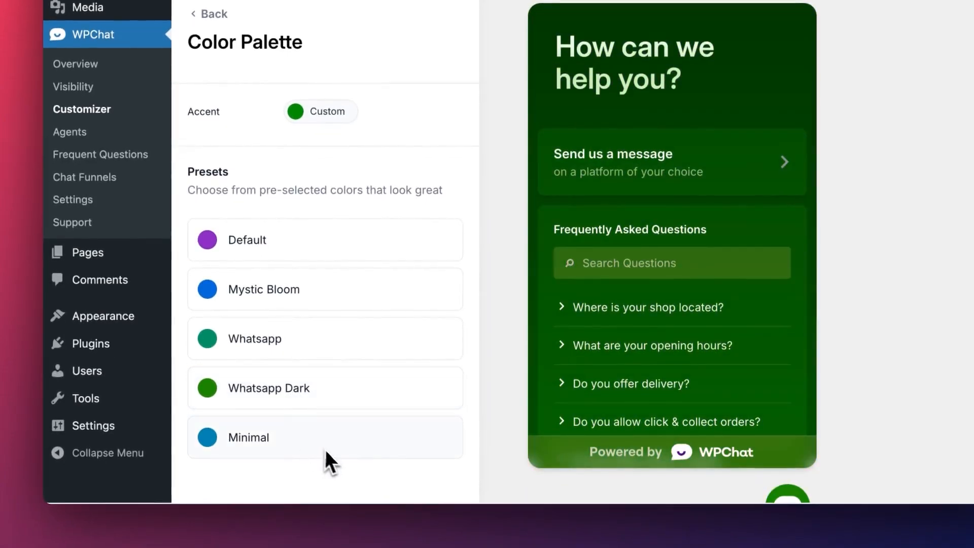
left_click(306, 301)
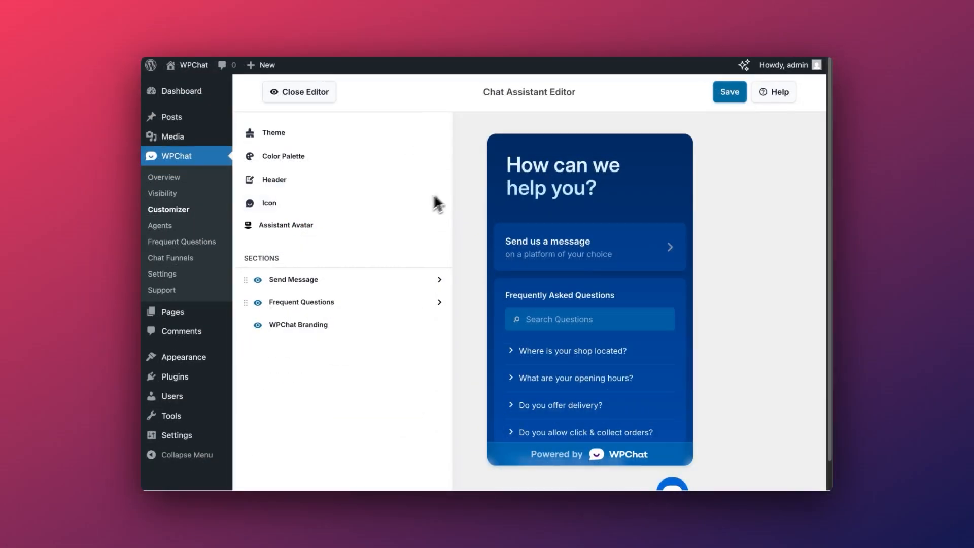
Choose Pixie as the assistant avatar instead of a custom one, and save the customizer
scroll(571, 206, "down", 1)
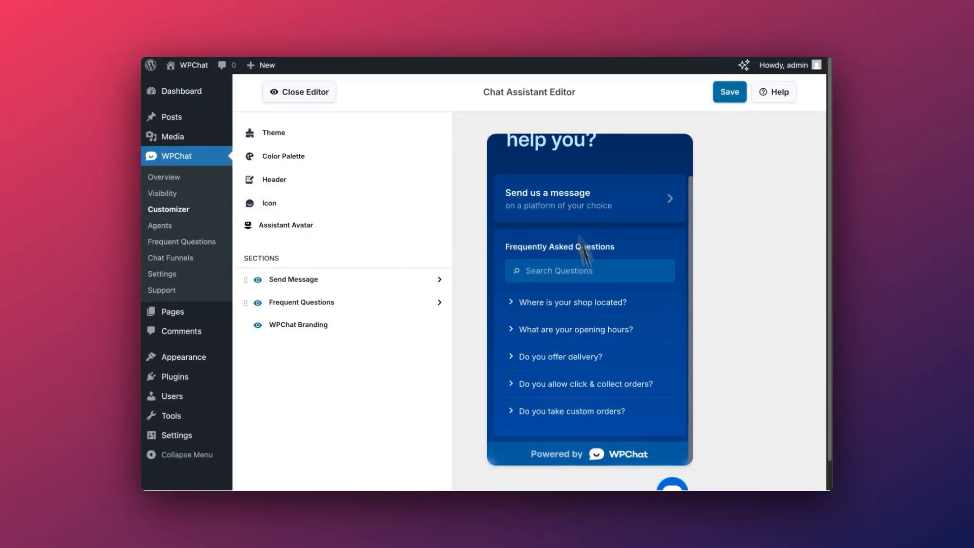
scroll(653, 446, "down", 1)
scroll(620, 400, "up", 1)
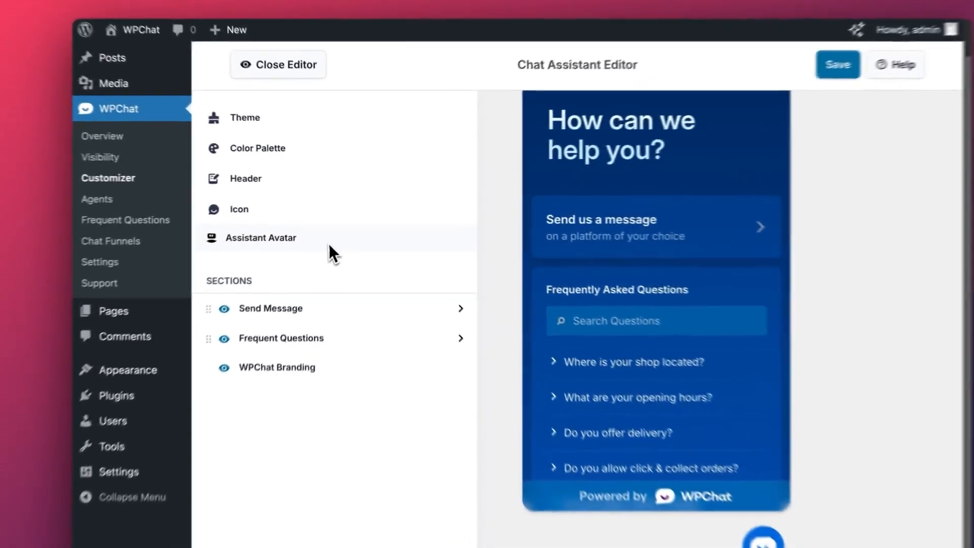
left_click(335, 228)
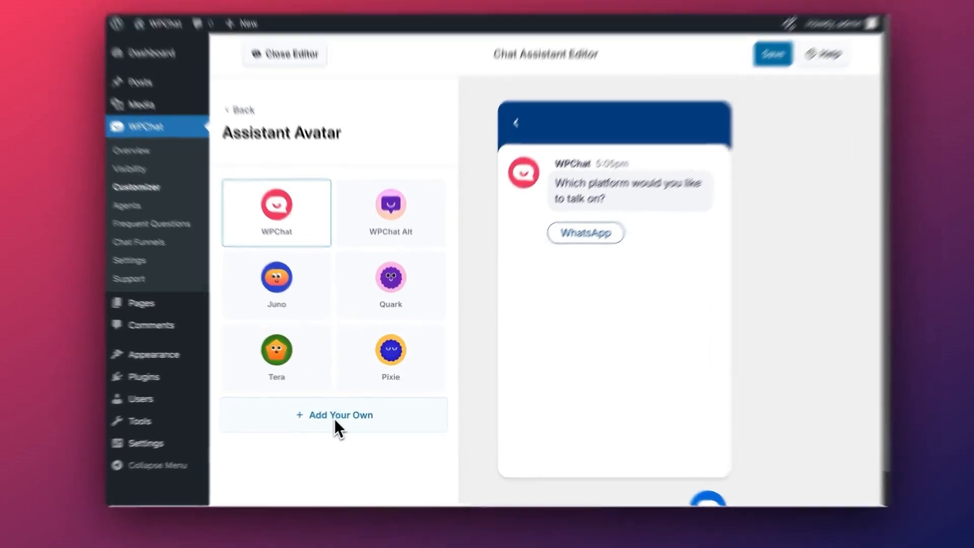
left_click(343, 413)
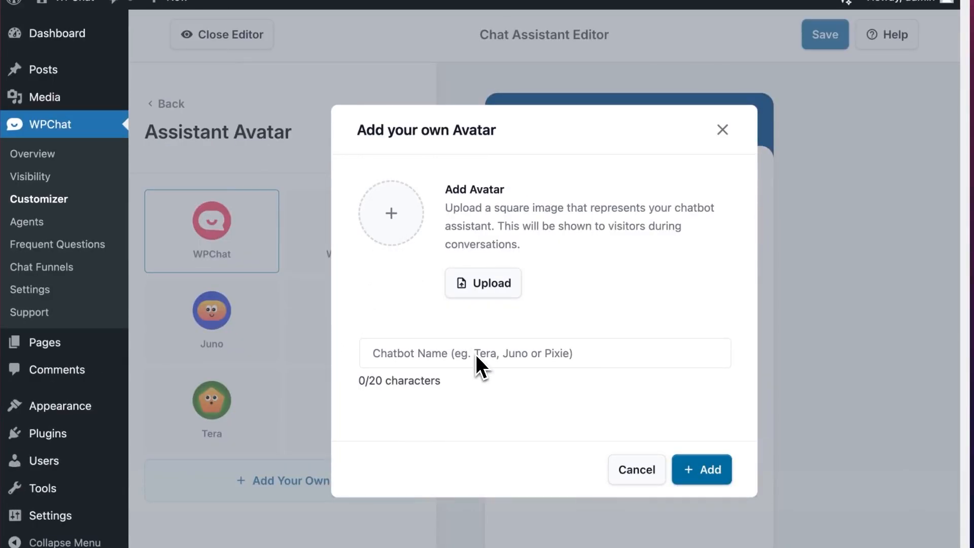
left_click(723, 130)
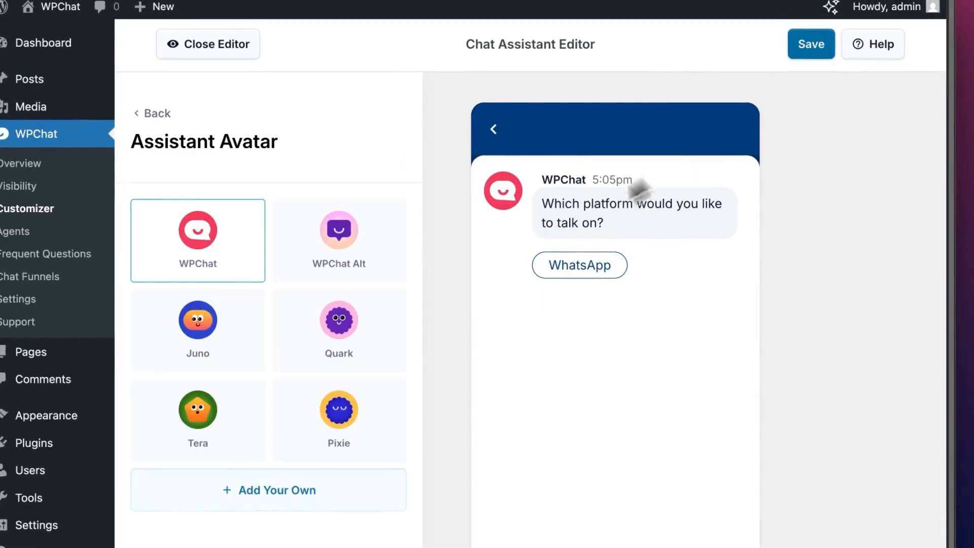
left_click(373, 409)
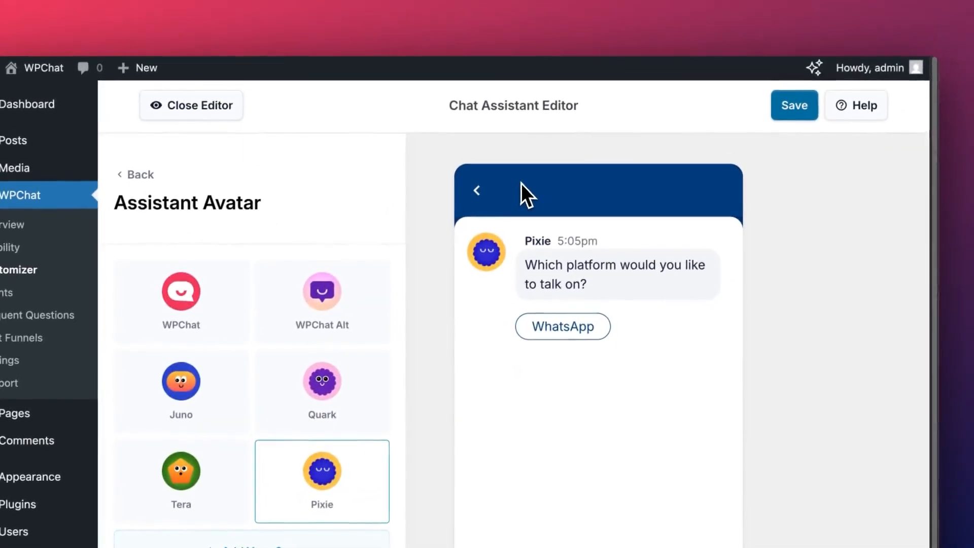
left_click(784, 111)
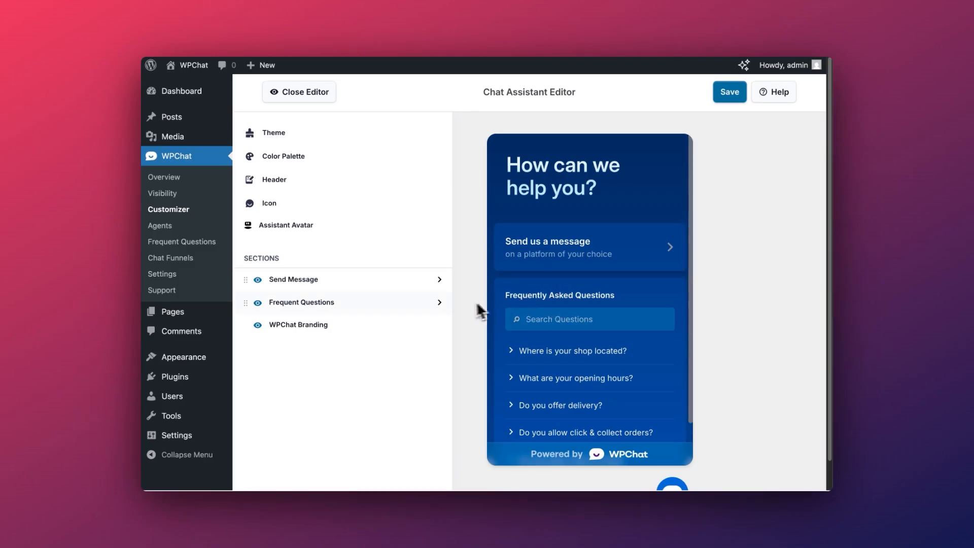
In Sections > Frequent Questions, replace the FAQ heading text with 'Helpful Answers' and save
left_click(439, 303)
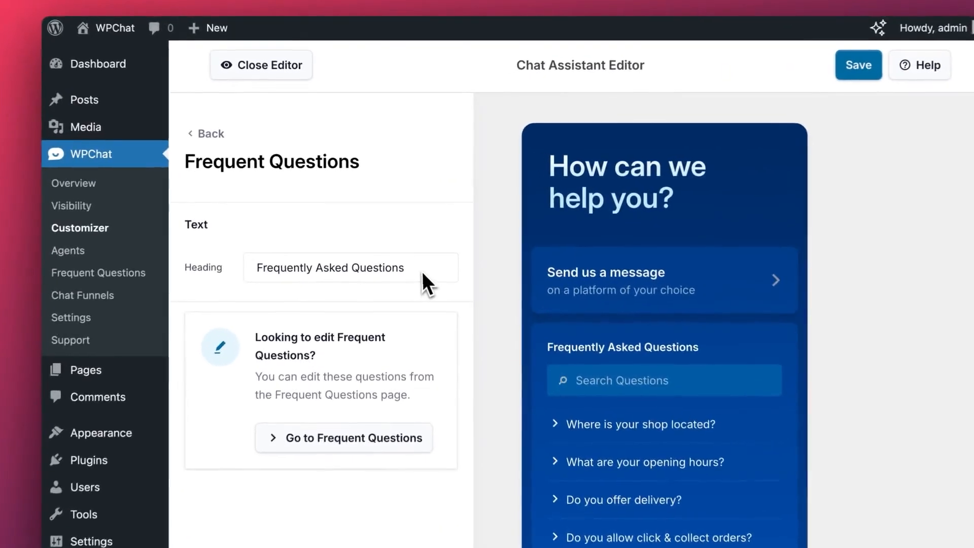
left_click_drag(415, 240, 255, 241)
type("Support Hub")
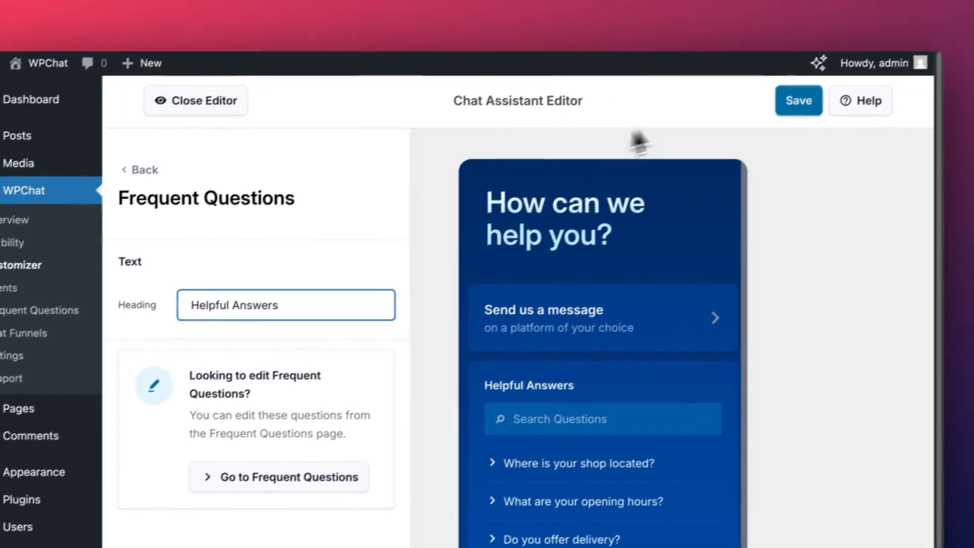
left_click(863, 64)
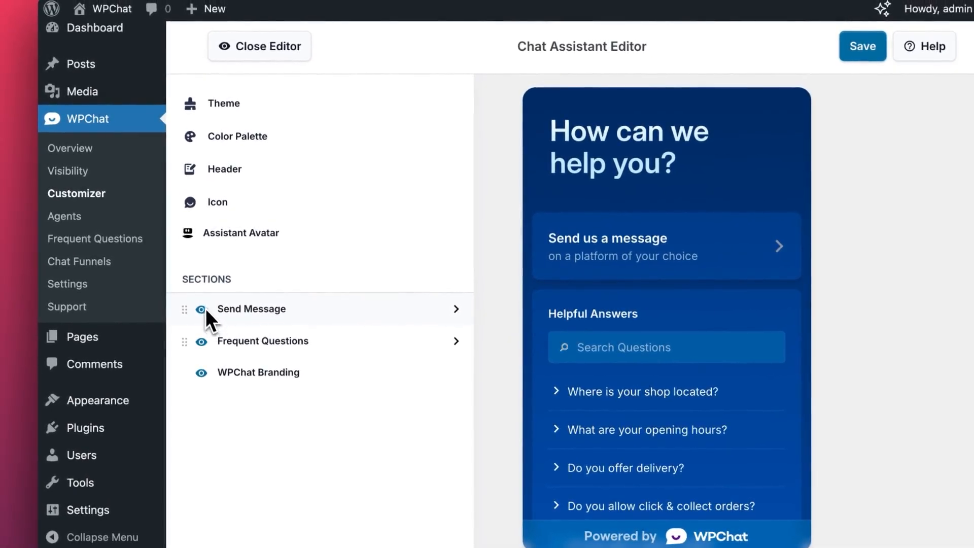
Toggle the Send Message section off and back on, then hide the WPChat Branding footer
left_click(200, 315)
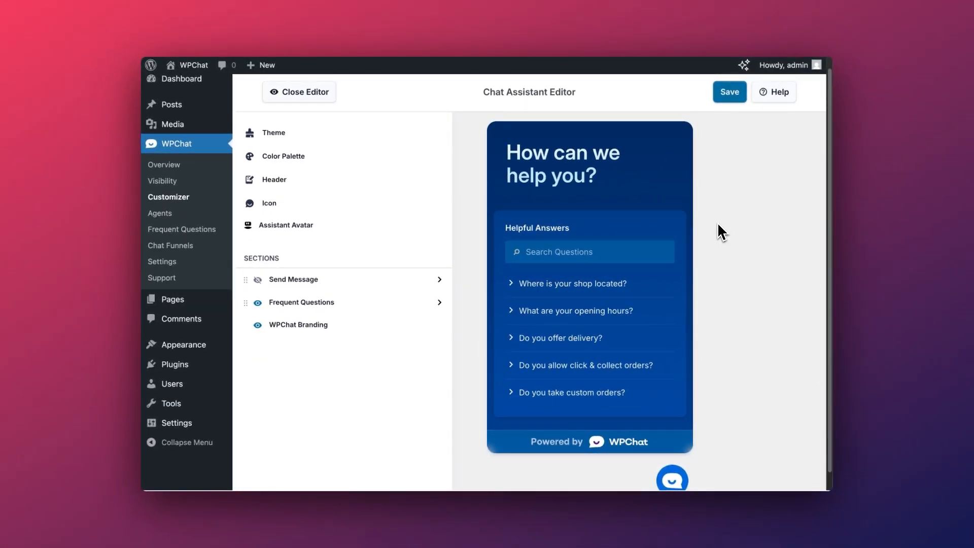
left_click(258, 280)
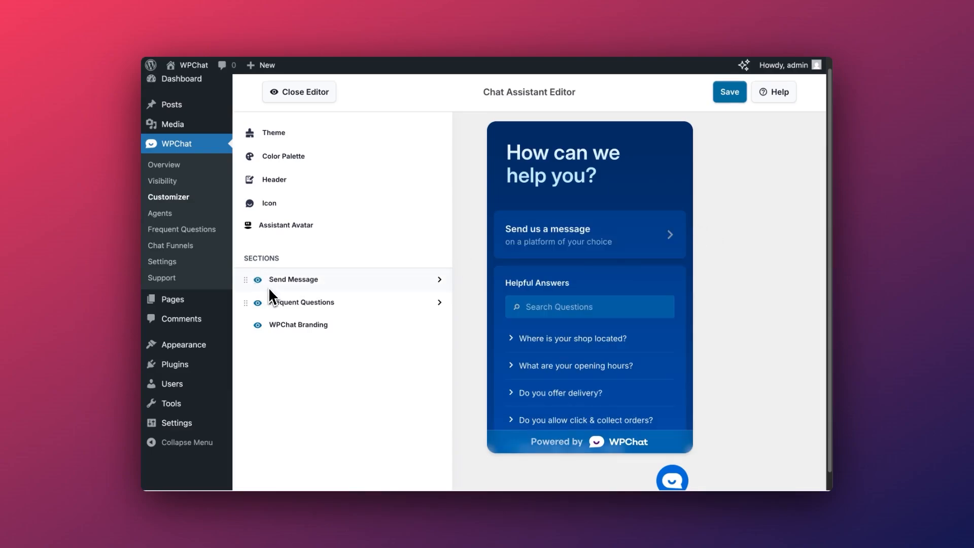
scroll(534, 424, "down", 1)
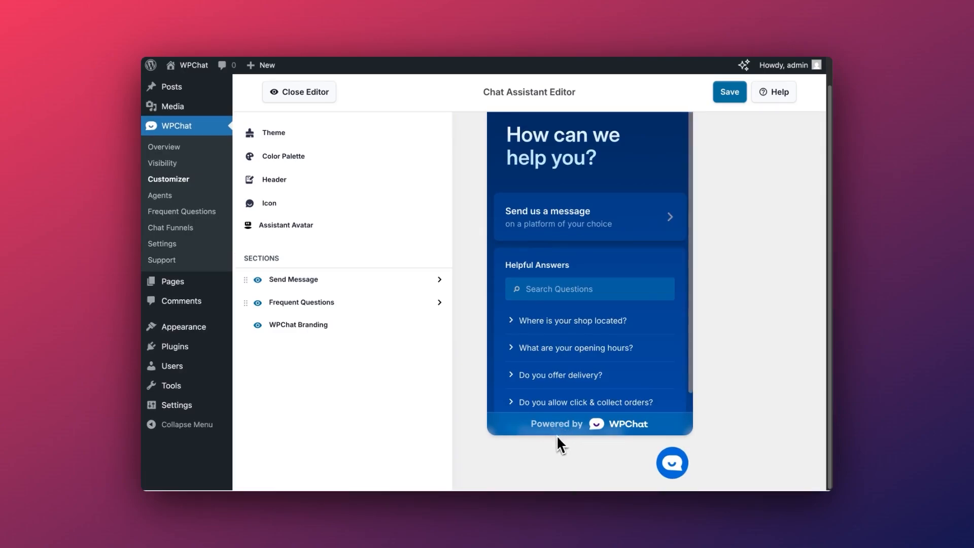
left_click(259, 326)
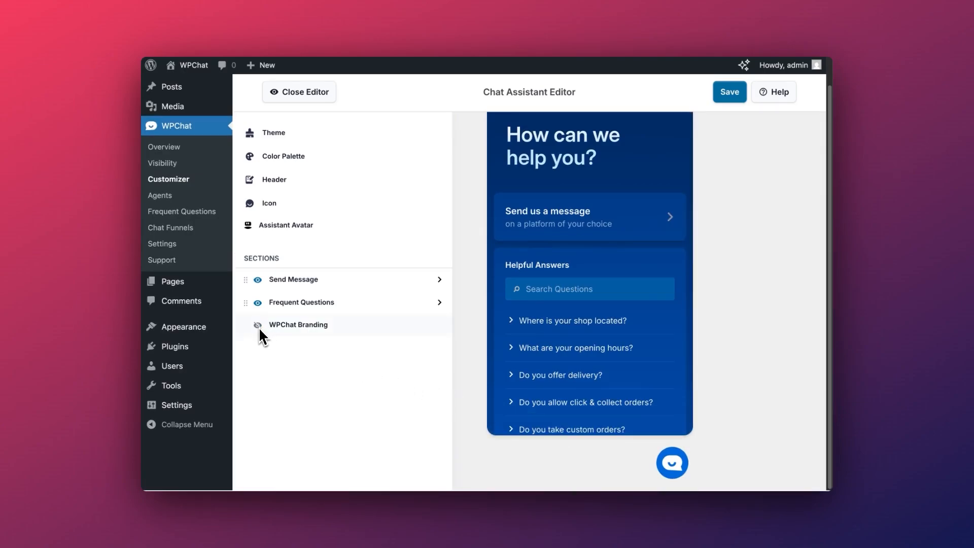
scroll(595, 424, "down", 1)
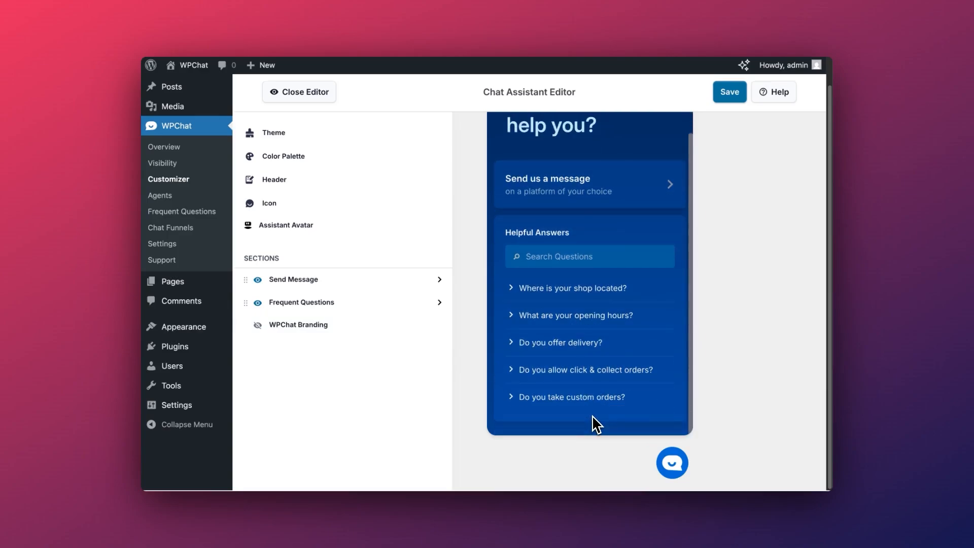
scroll(594, 424, "up", 1)
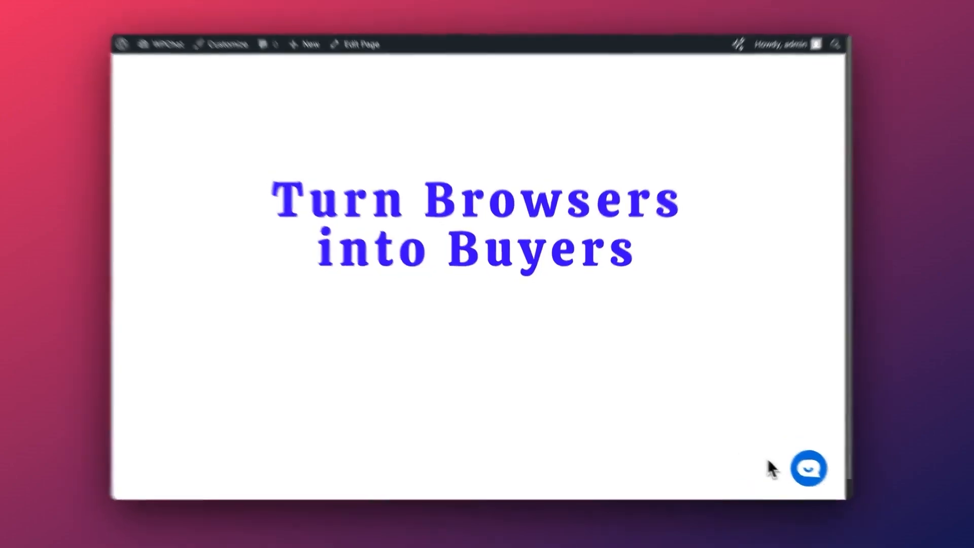
Open the live chat widget, view the answer to where the shop is located, and return home
left_click(792, 462)
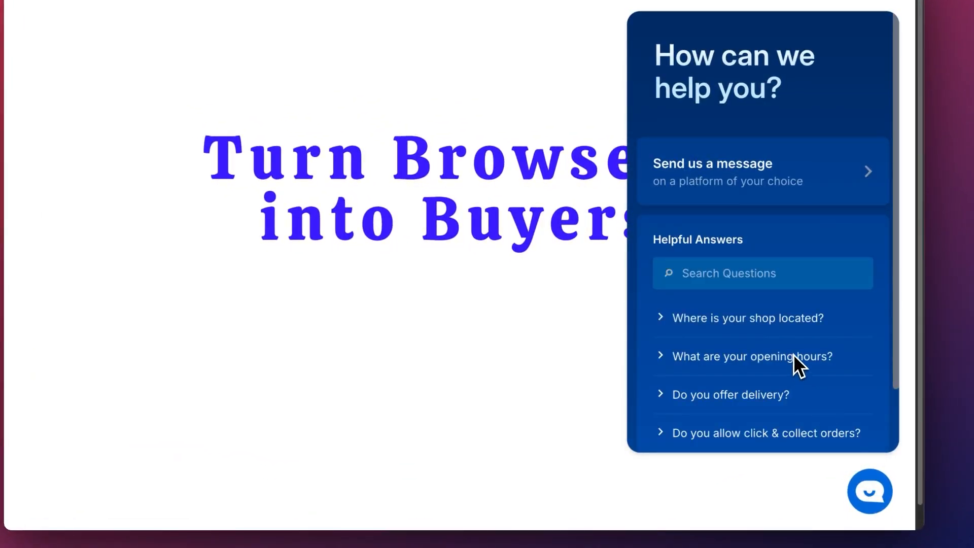
scroll(794, 360, "down", 3)
scroll(795, 361, "up", 3)
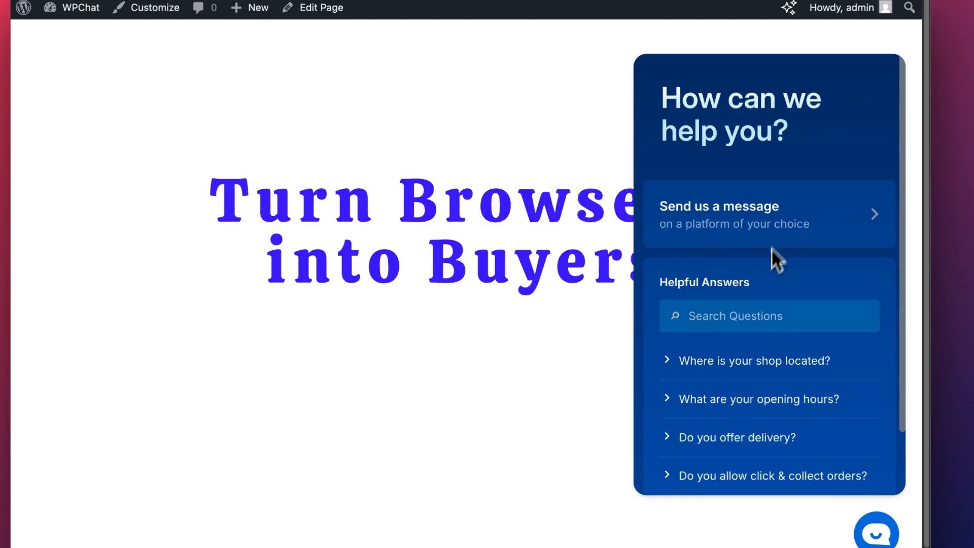
scroll(766, 280, "down", 3)
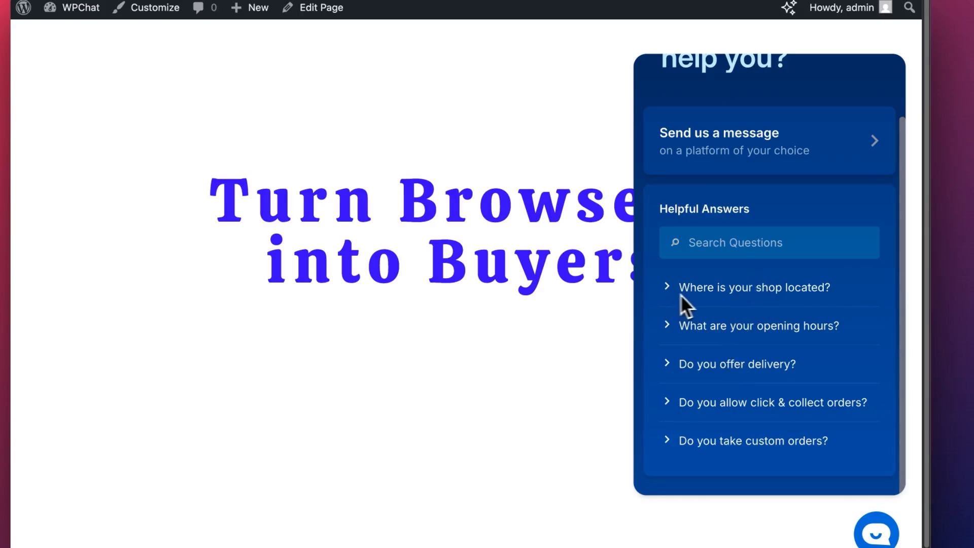
left_click(718, 295)
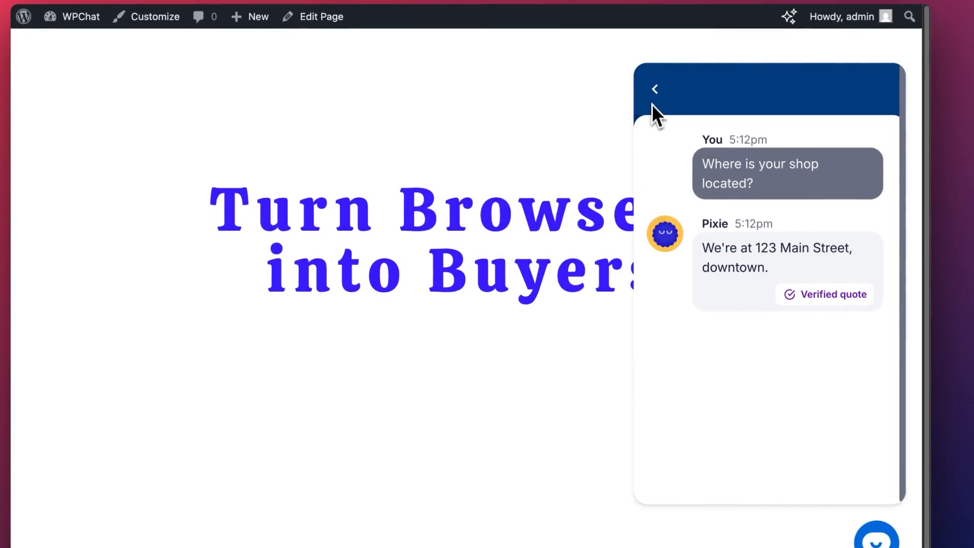
left_click(655, 83)
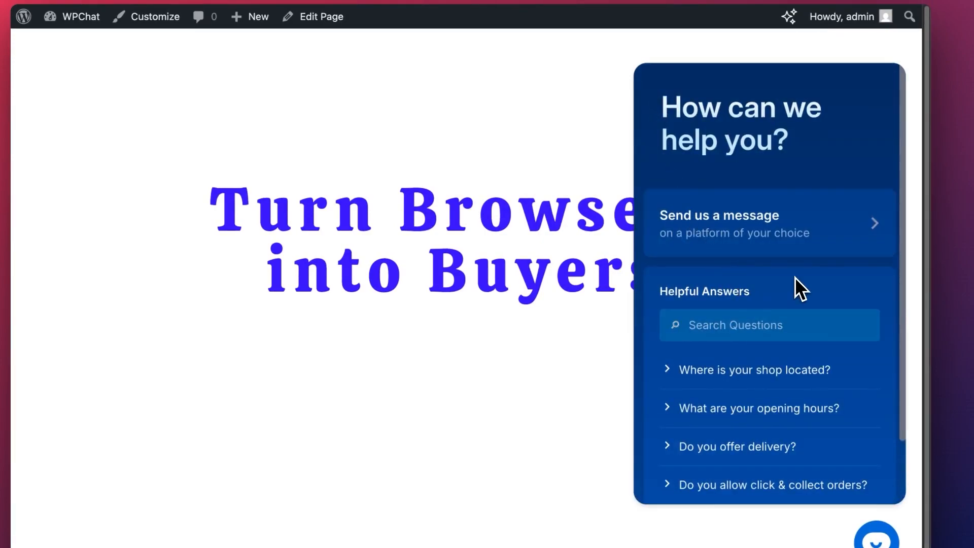
Search the questions for 'Click and Collect', view its answer, and return to the home view
scroll(796, 278, "down", 3)
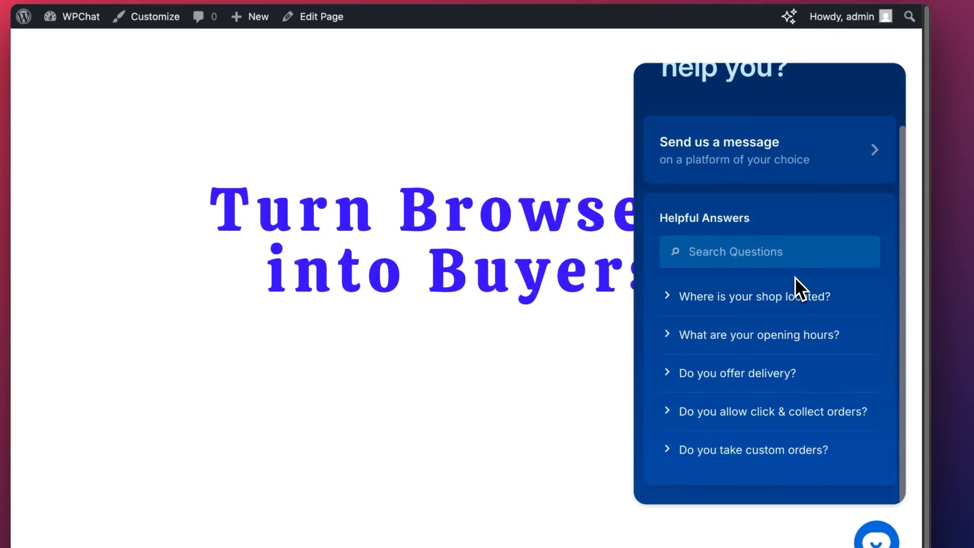
left_click(766, 264)
type("Click and Collect")
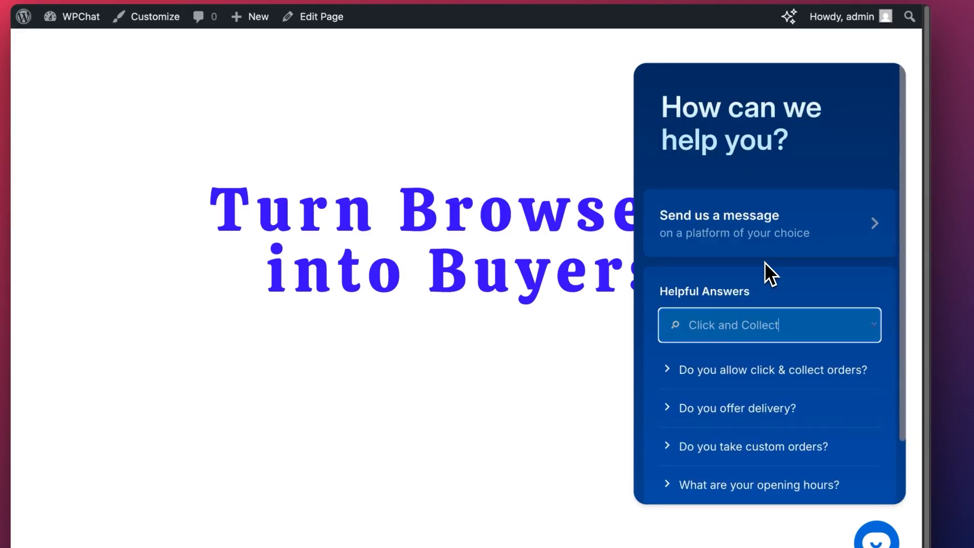
left_click(848, 372)
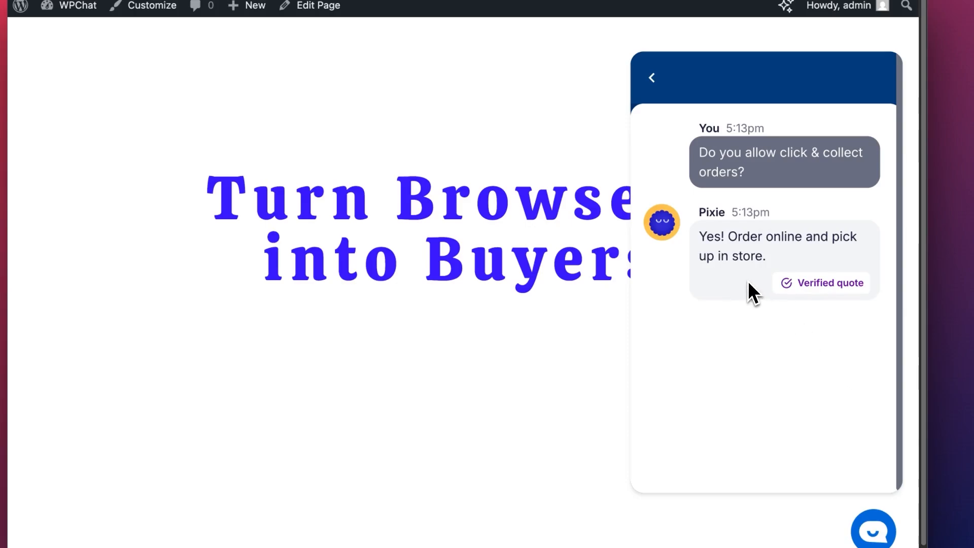
left_click(654, 82)
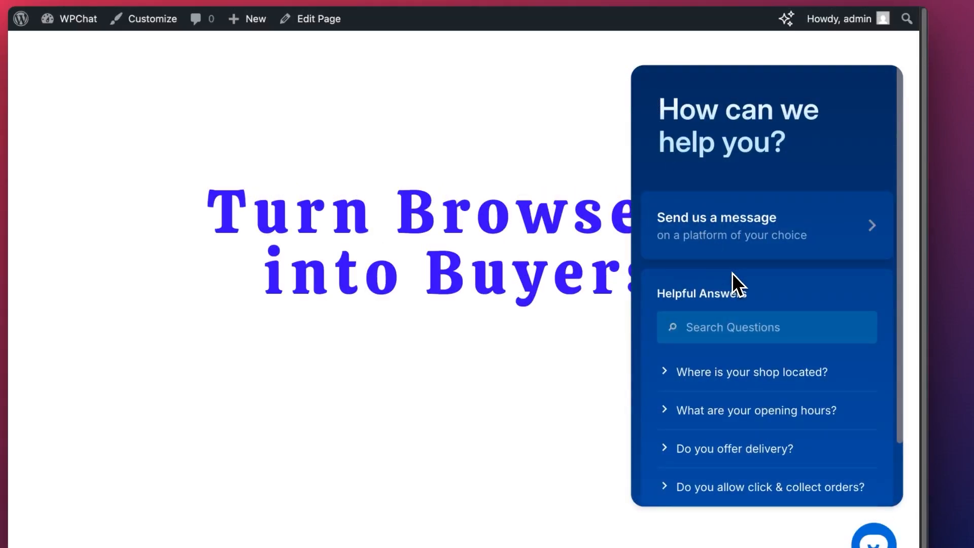
scroll(733, 273, "down", 3)
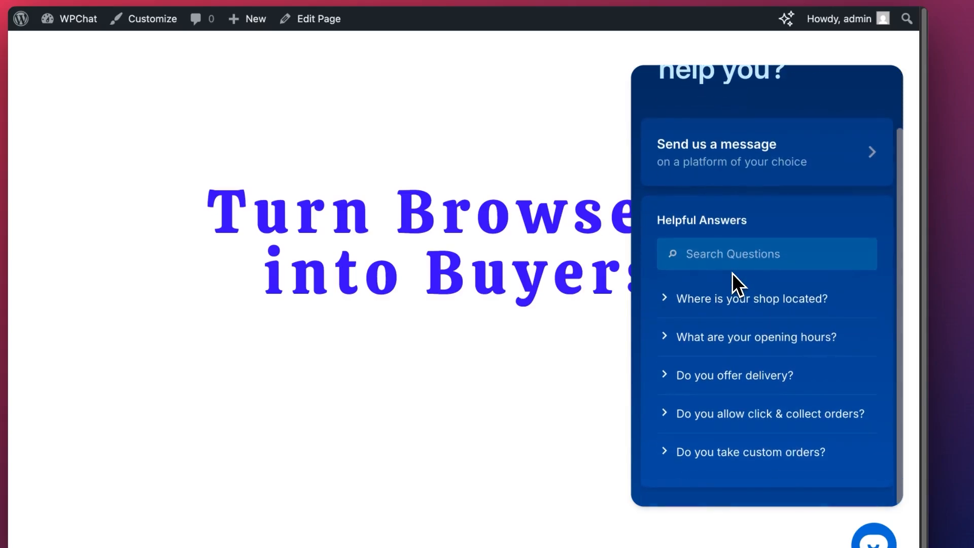